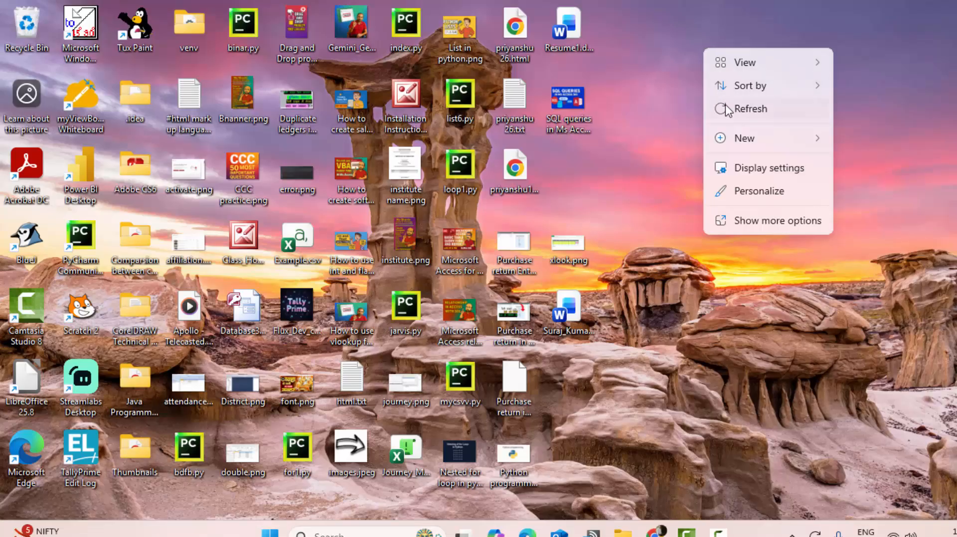
click(728, 109)
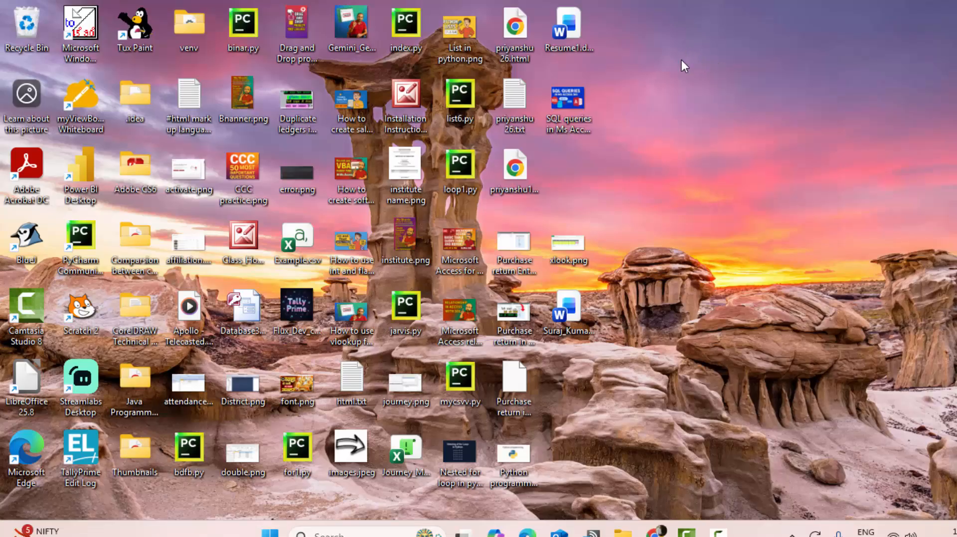
right_click(680, 43)
click(715, 101)
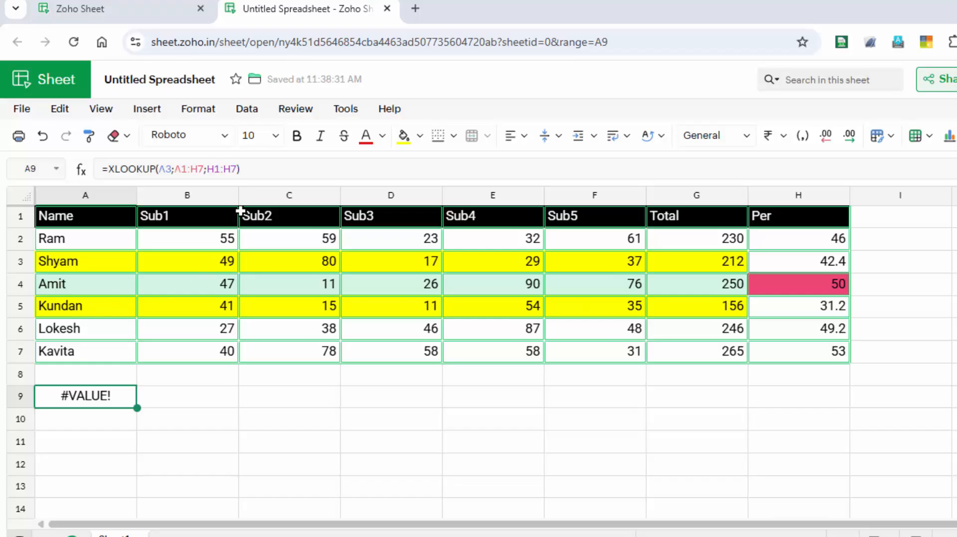
Delete the existing XLOOKUP formula from cell A9, leaving the cell empty.
click(249, 169)
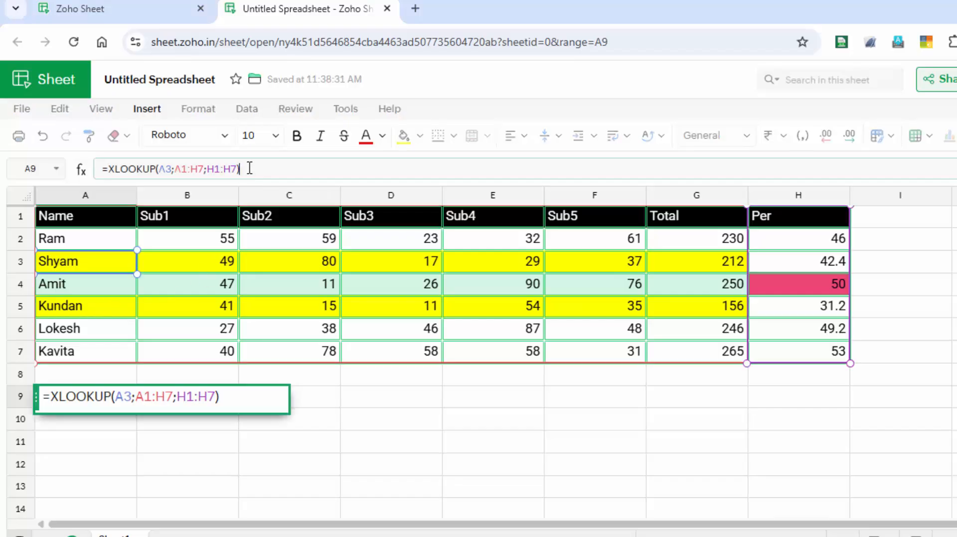
drag(241, 169, 156, 170)
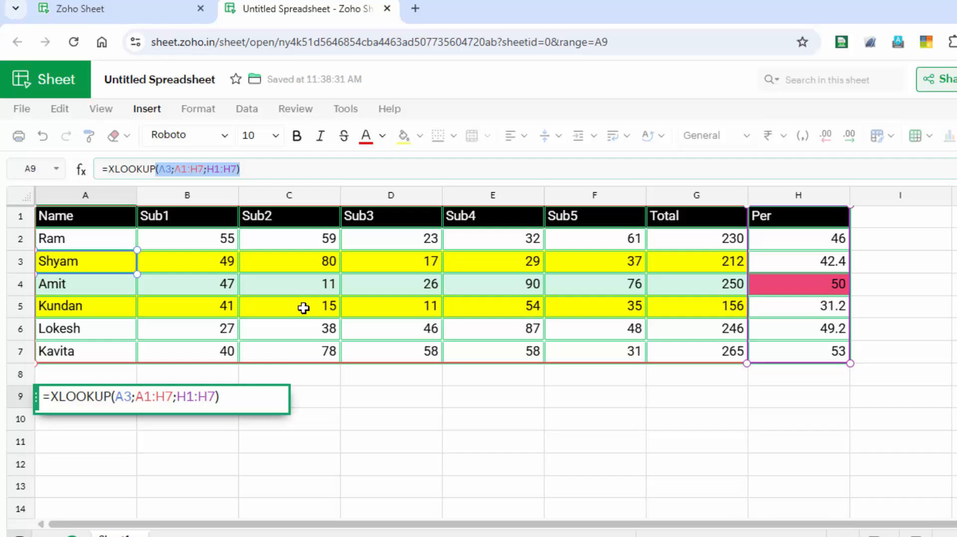
key(BackSpace)
key(BackSpace)
key(BackSpace)
key(BackSpace)
key(BackSpace)
key(BackSpace)
key(BackSpace)
key(BackSpace)
key(BackSpace)
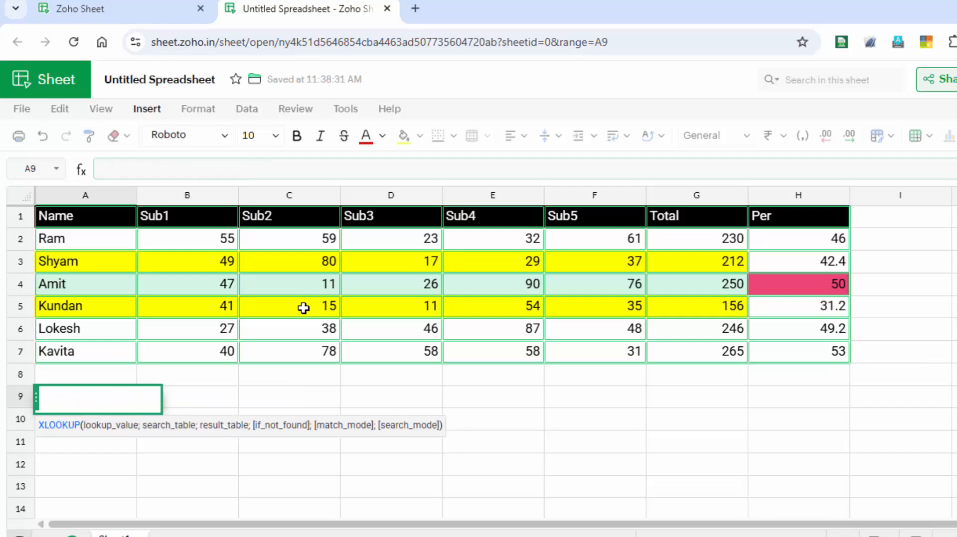
click(150, 461)
click(90, 397)
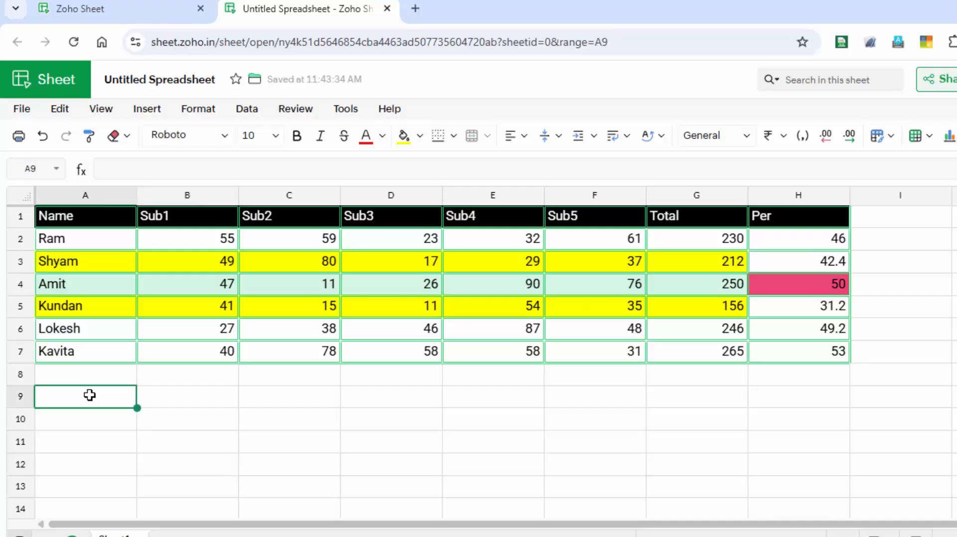
Copy the Name header from A1 into A9 with its formatting.
click(90, 219)
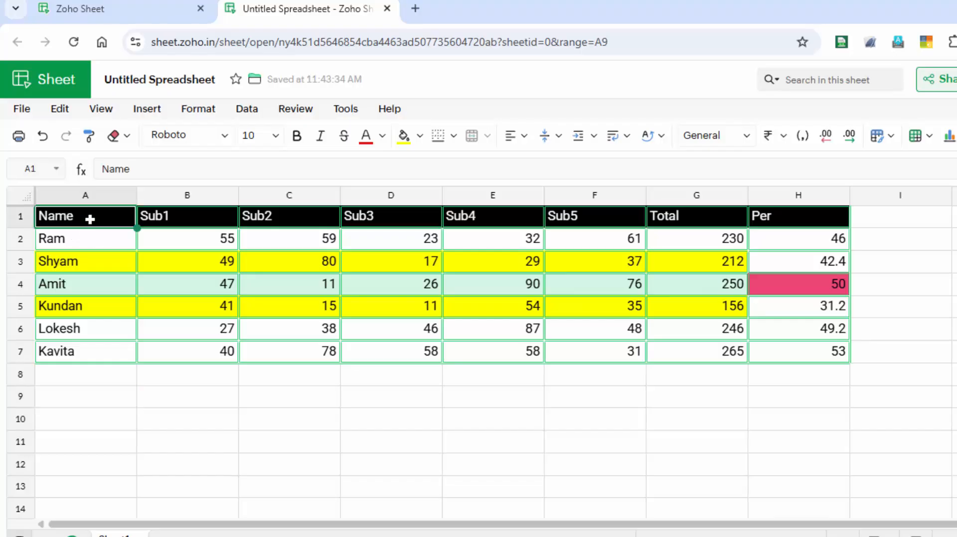
right_click(89, 220)
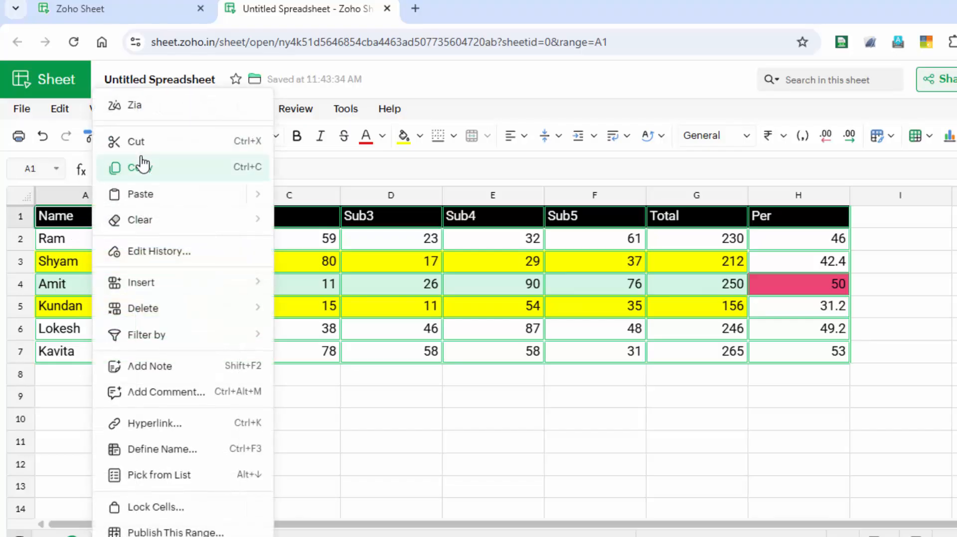
click(142, 164)
click(85, 394)
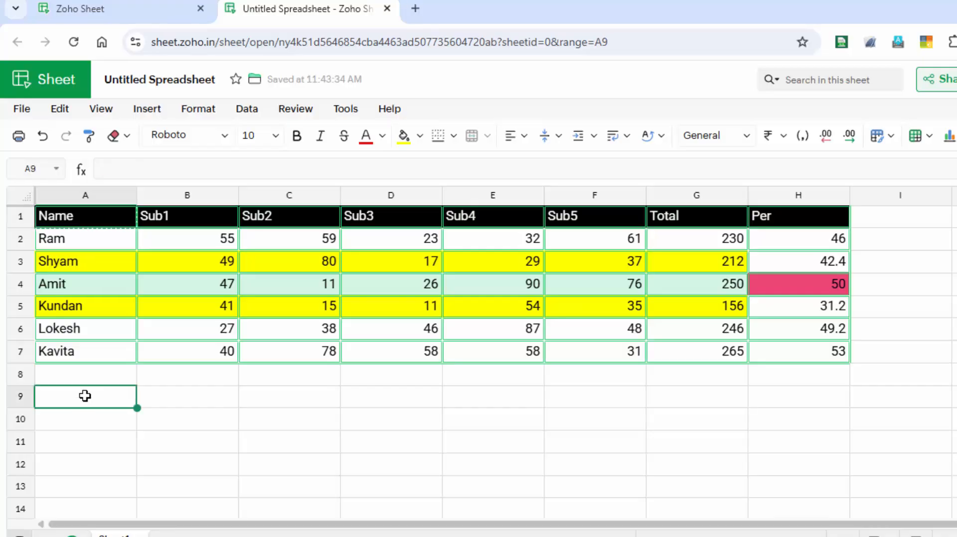
key(ctrl+v)
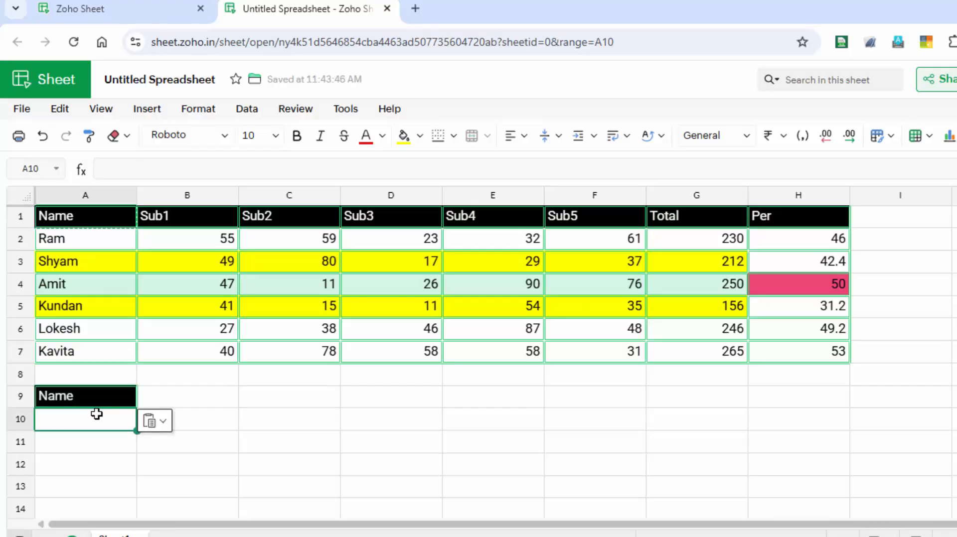
Enter "Total" as the header in cell B9.
click(164, 403)
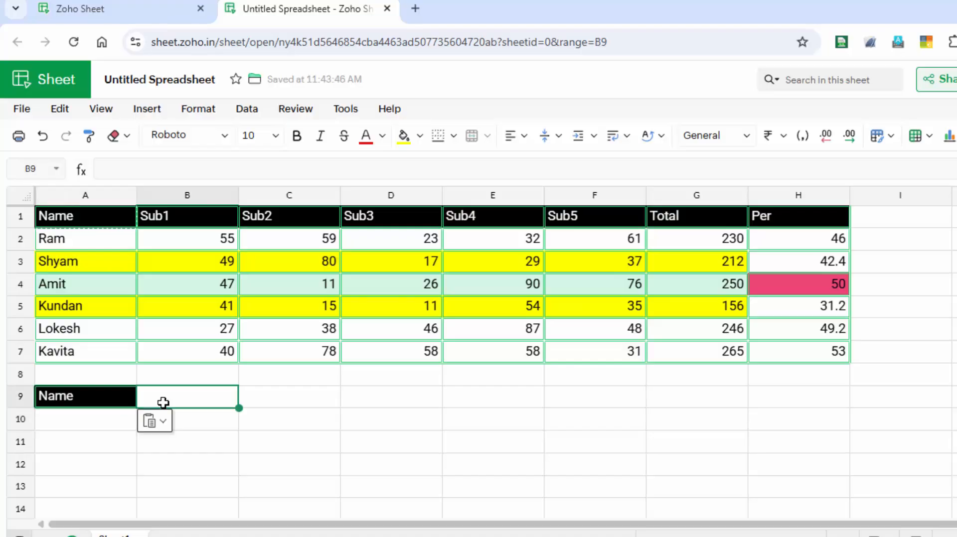
double_click(164, 403)
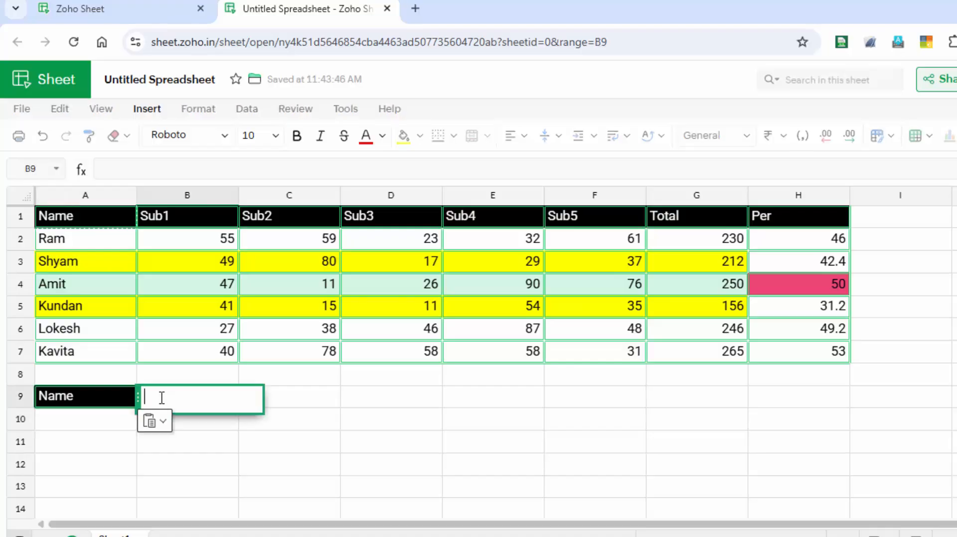
text(Total)
click(235, 447)
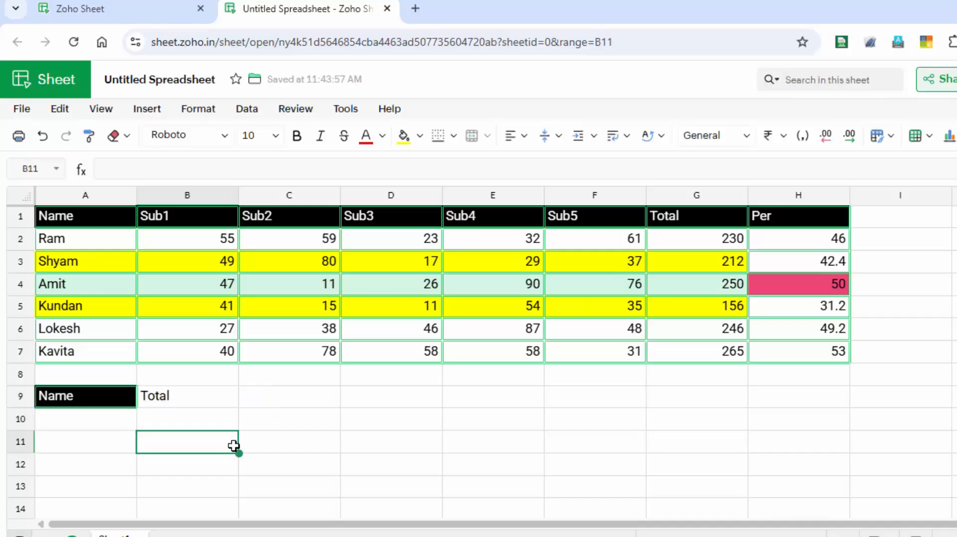
Start an XLOOKUP formula in B10 with A10 as the lookup value, followed by a semicolon separator.
click(93, 417)
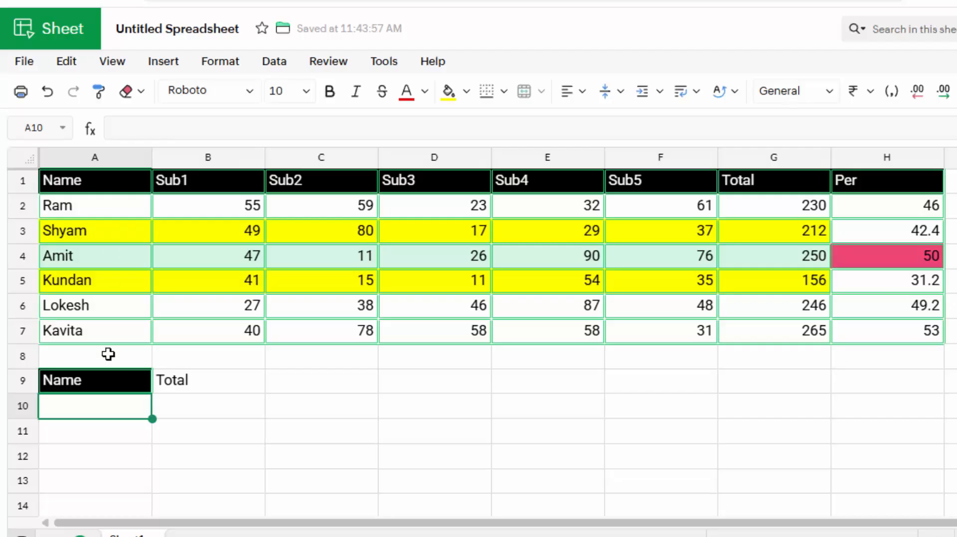
click(176, 403)
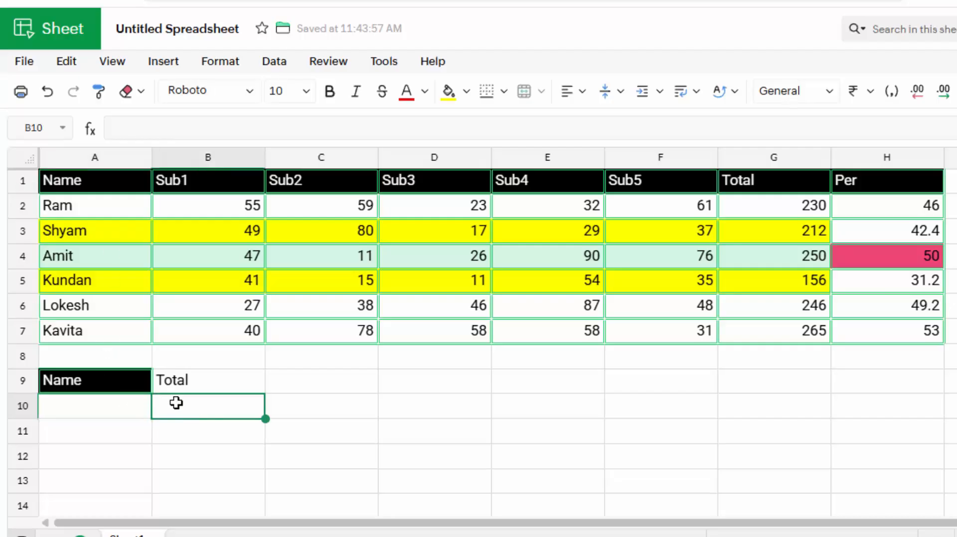
text(=)
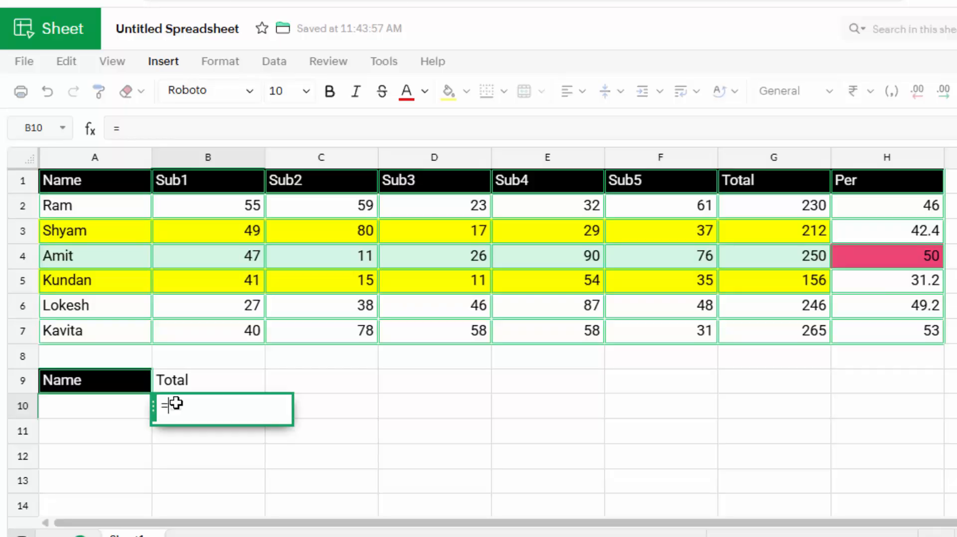
text(x)
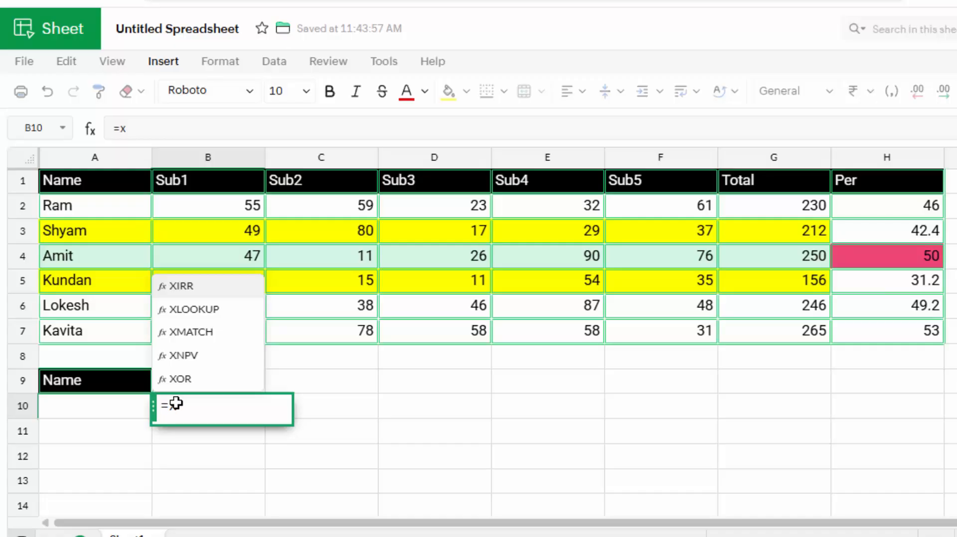
key(Down)
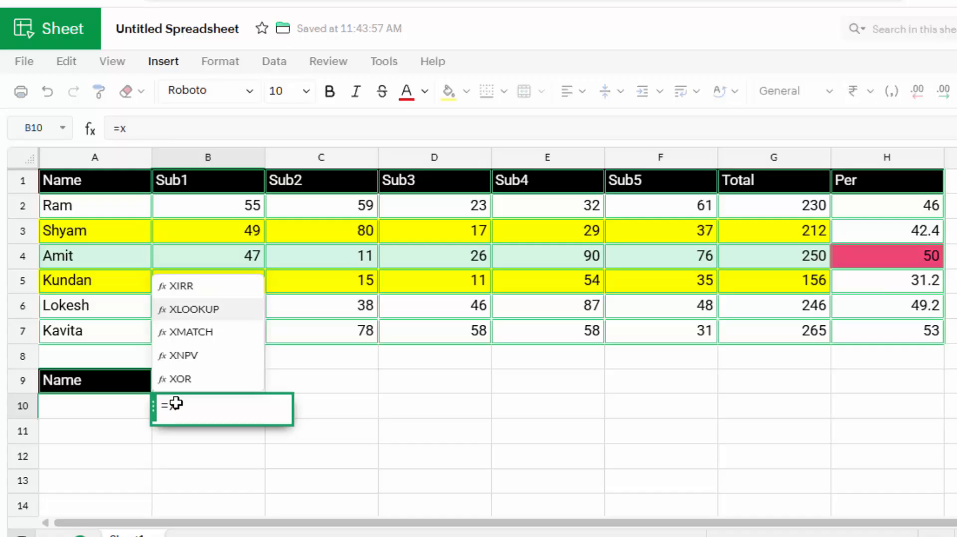
key(Tab)
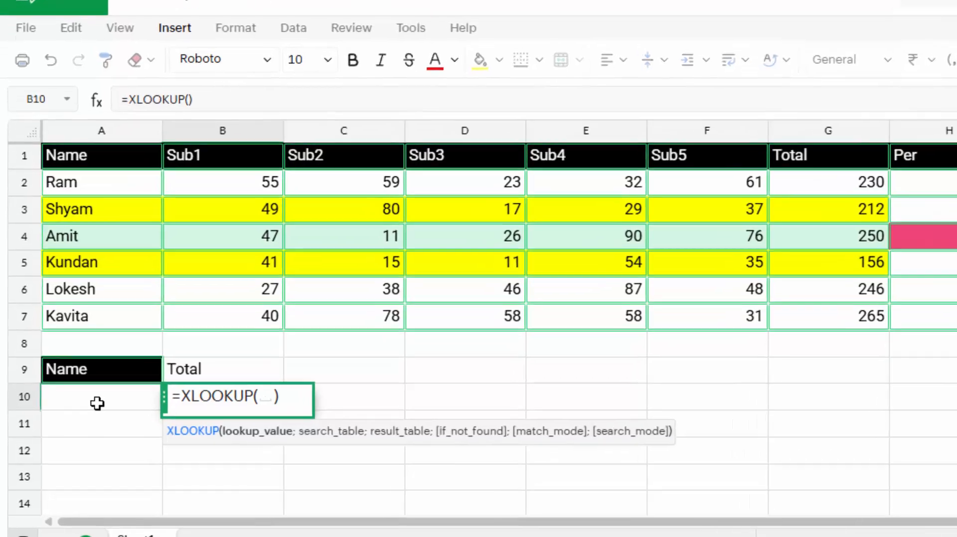
click(87, 413)
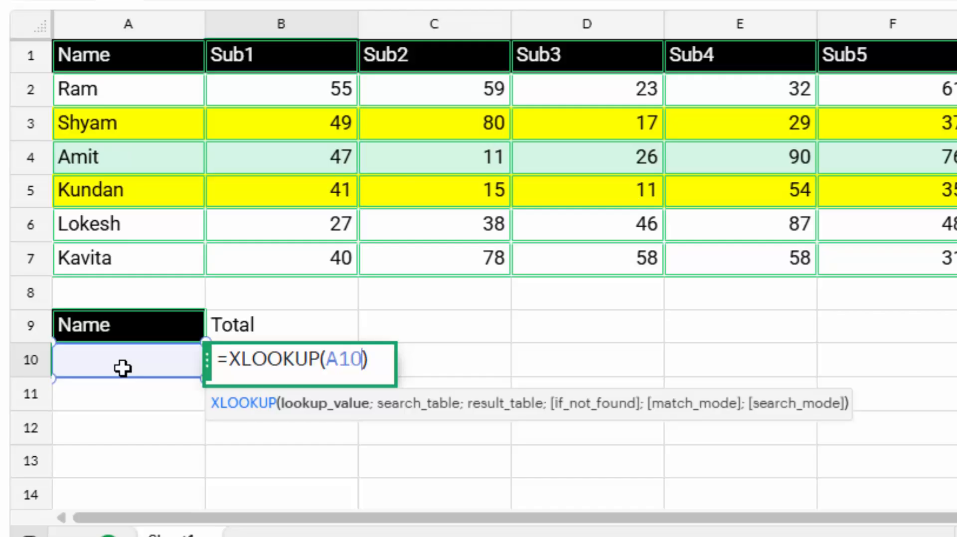
text(,)
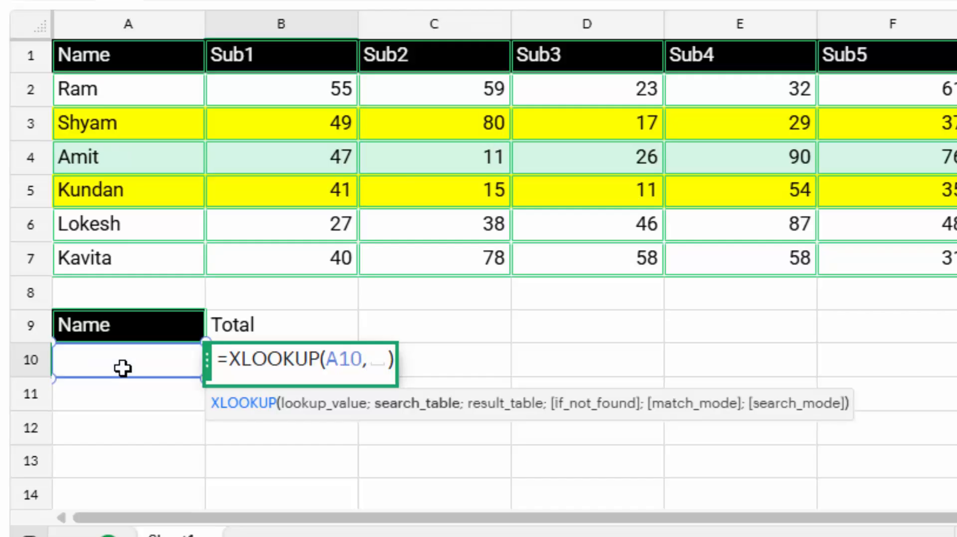
key(BackSpace)
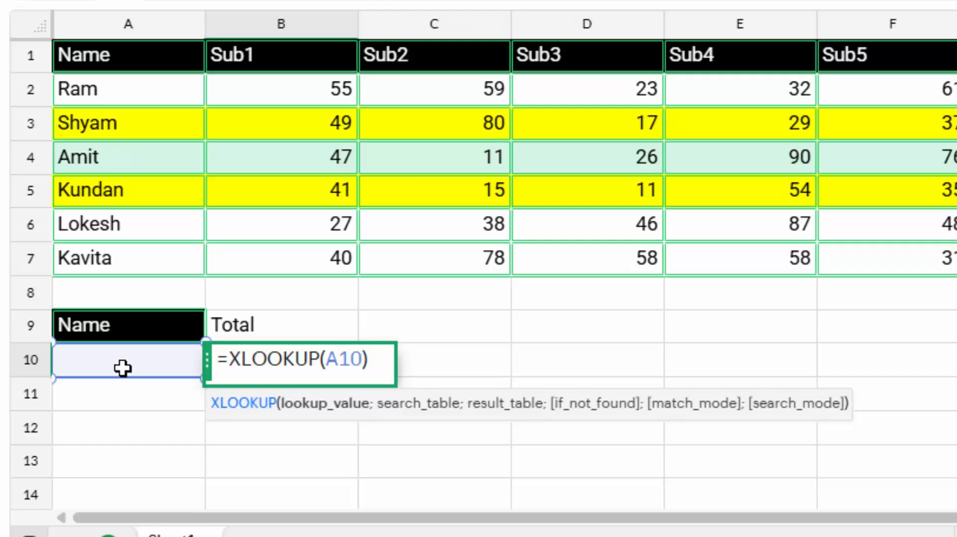
text(;)
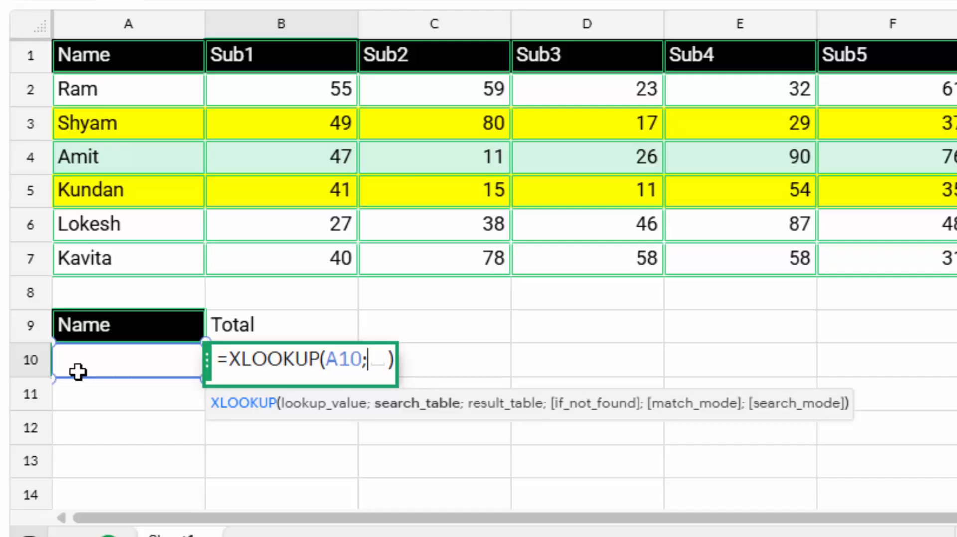
Complete the XLOOKUP with A1:A7 as the search table and H1:H7 as the result table, separated by a semicolon.
drag(118, 56, 126, 243)
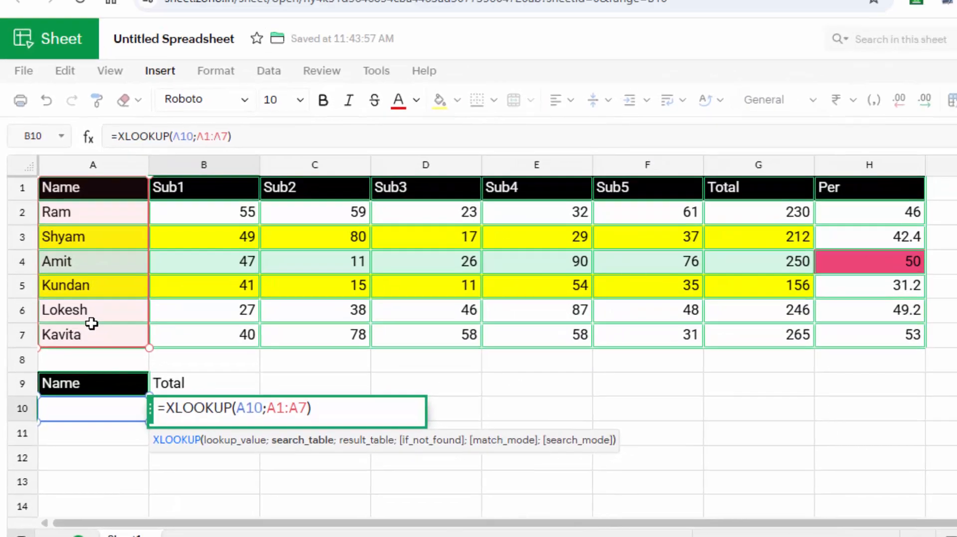
text(;)
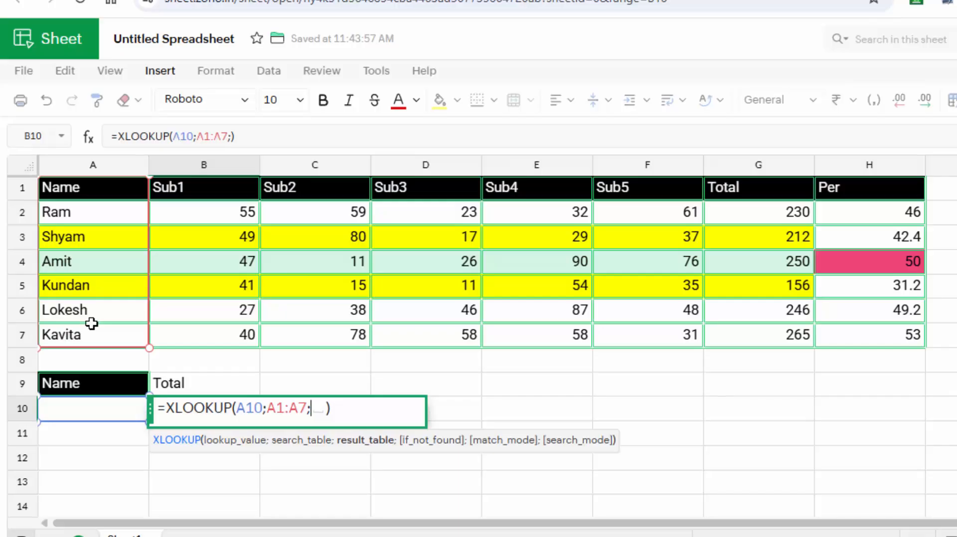
drag(879, 183, 875, 331)
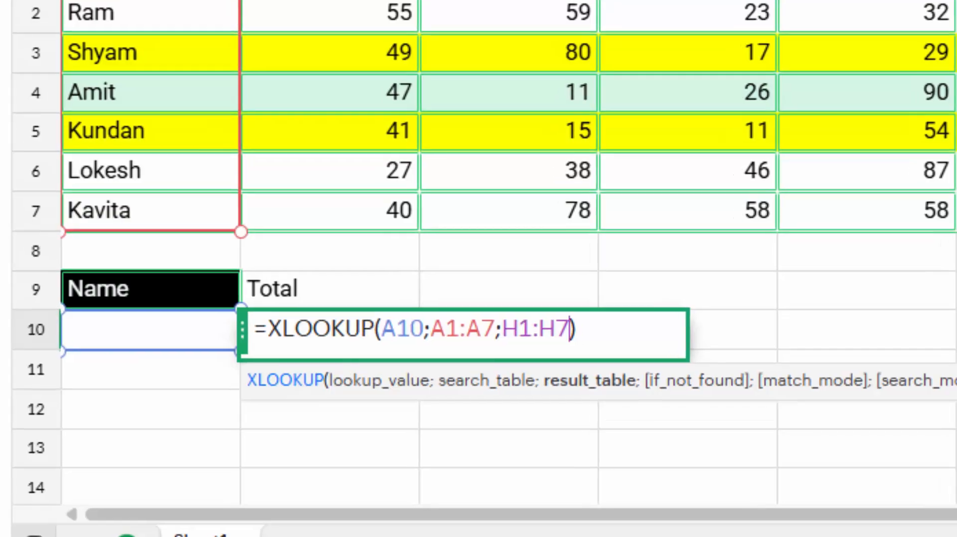
key(Return)
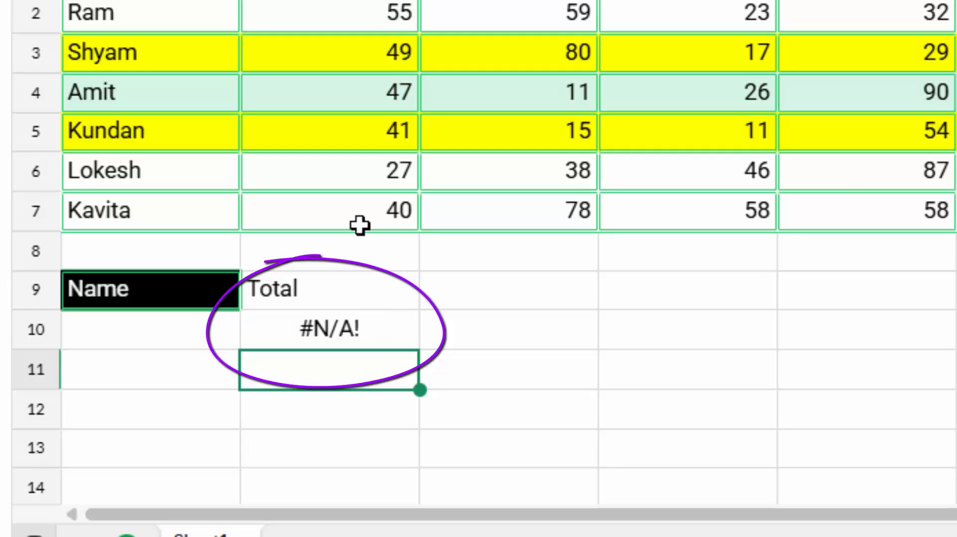
Enter the student name from row 6 of the marks table in A10 as the lookup name.
click(166, 341)
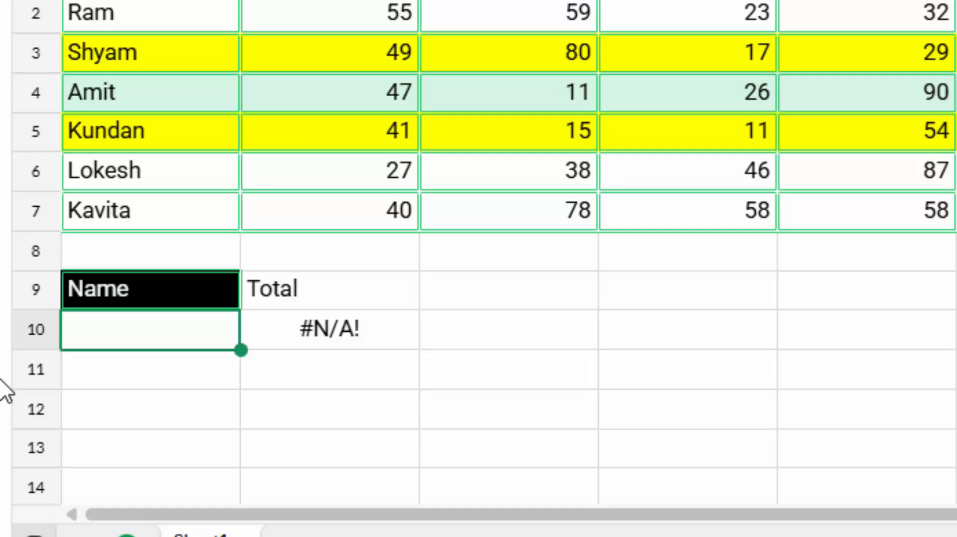
text(K)
key(BackSpace)
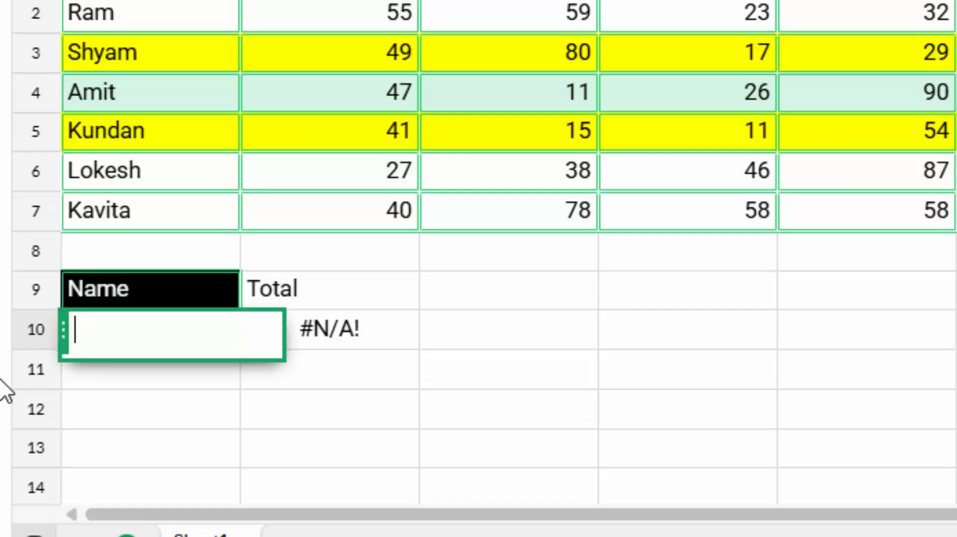
text(Lokes)
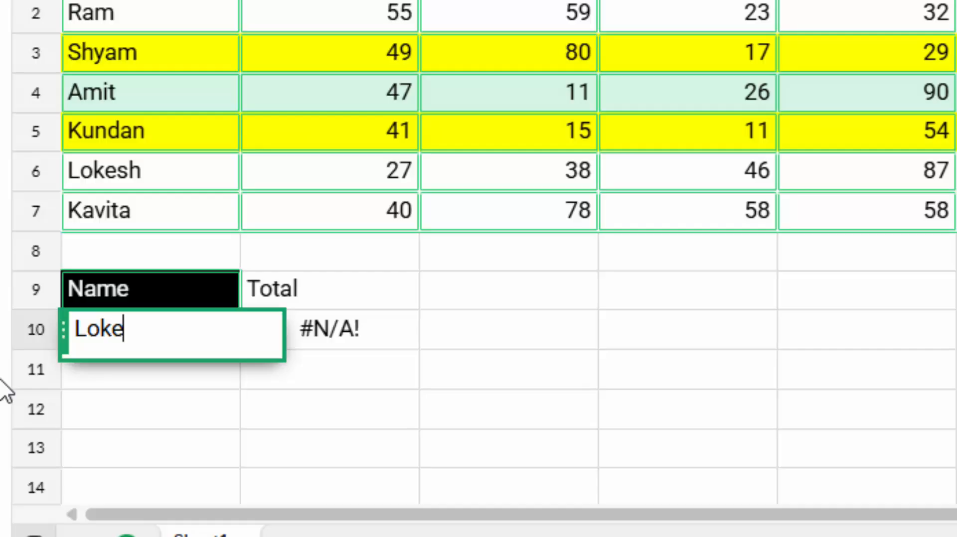
text(h)
key(Return)
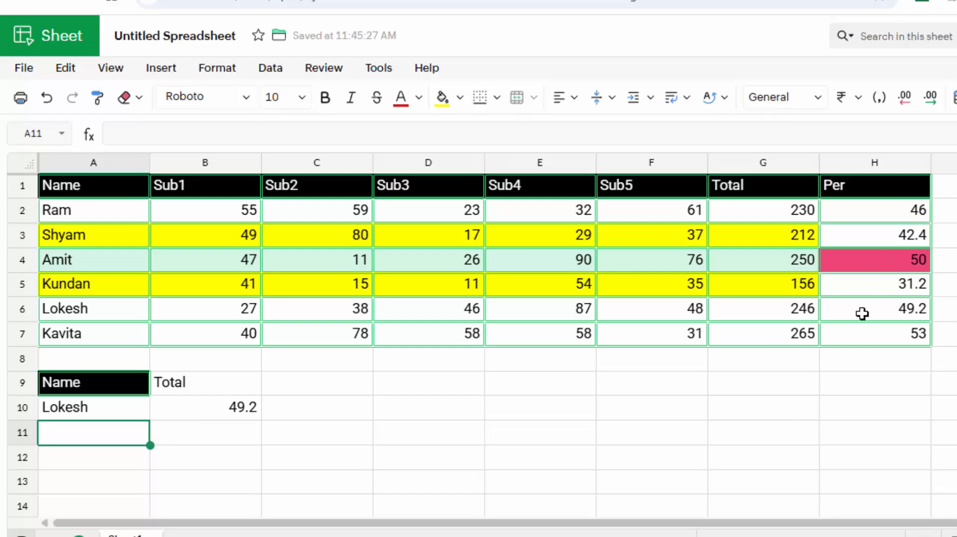
Replace the header in B9 with "Per".
click(165, 383)
key(Delete)
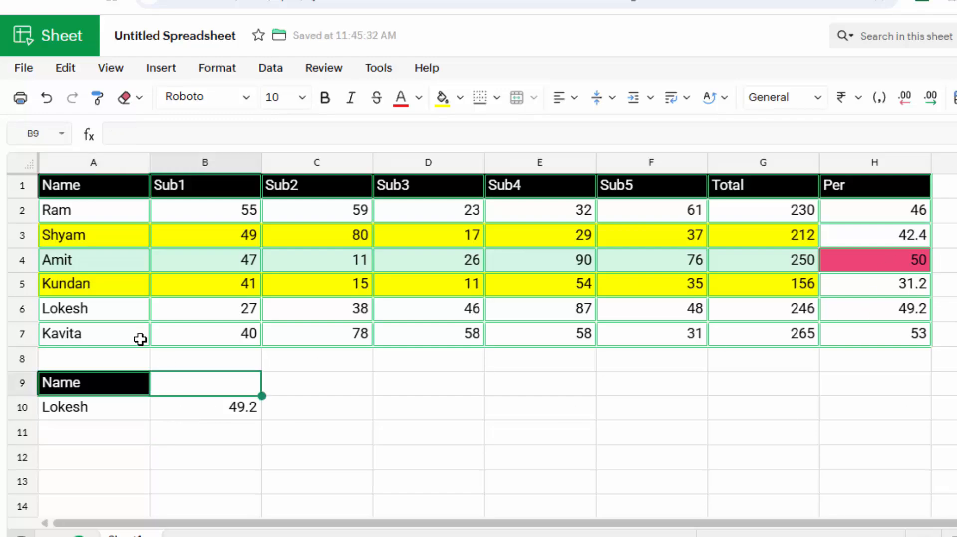
text(Per)
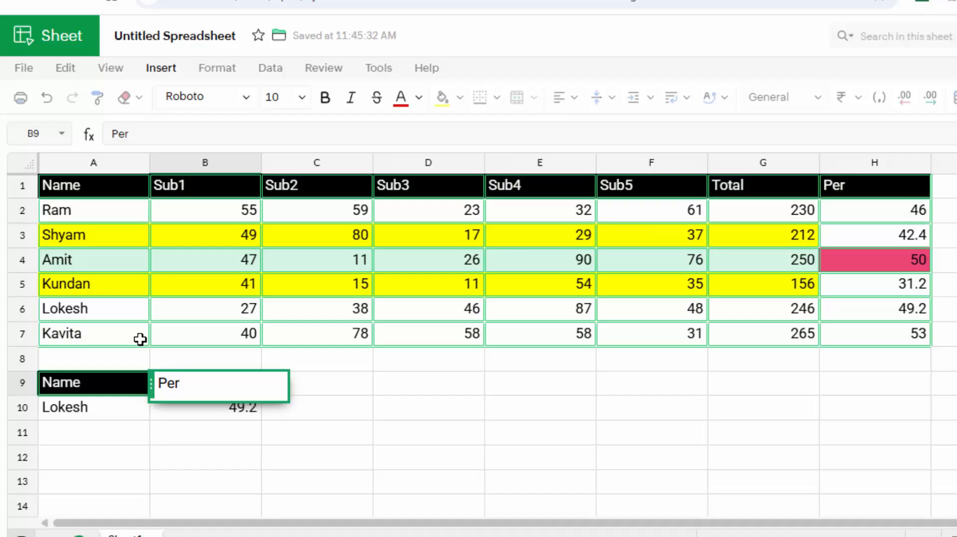
drag(355, 450, 351, 432)
Compare the XLOOKUP result in B10 with the matching student's record in row 6.
click(195, 420)
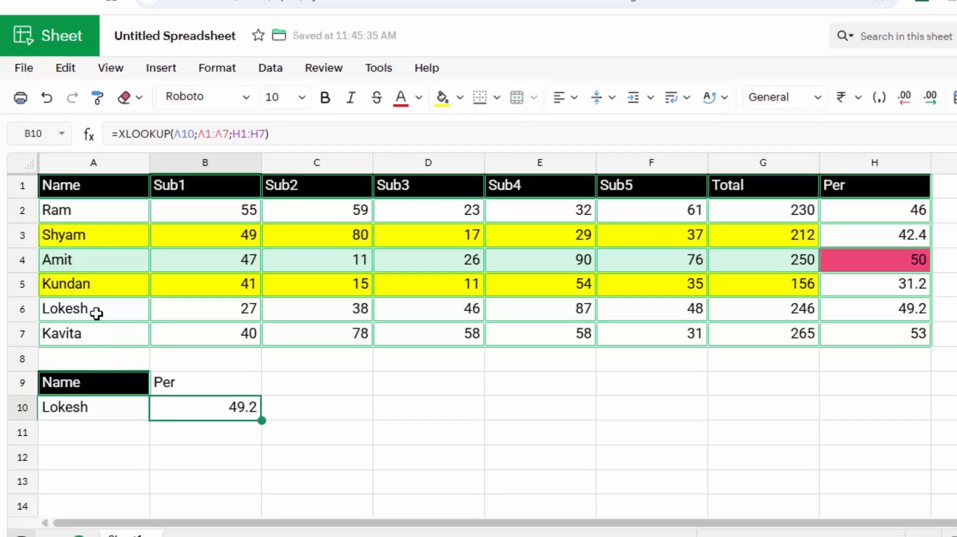
drag(96, 314, 808, 315)
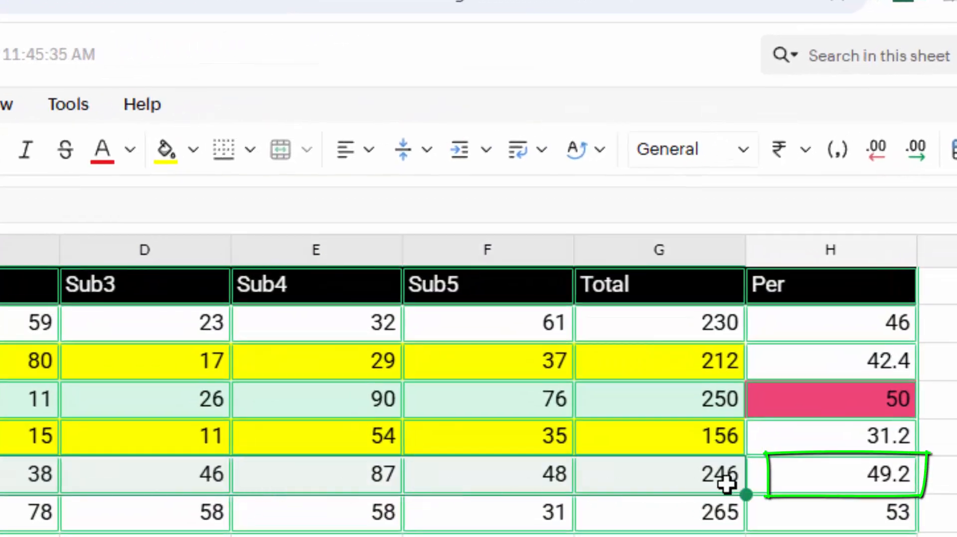
Fill the student's record in A6:H6 with the green theme colour.
drag(726, 483, 848, 477)
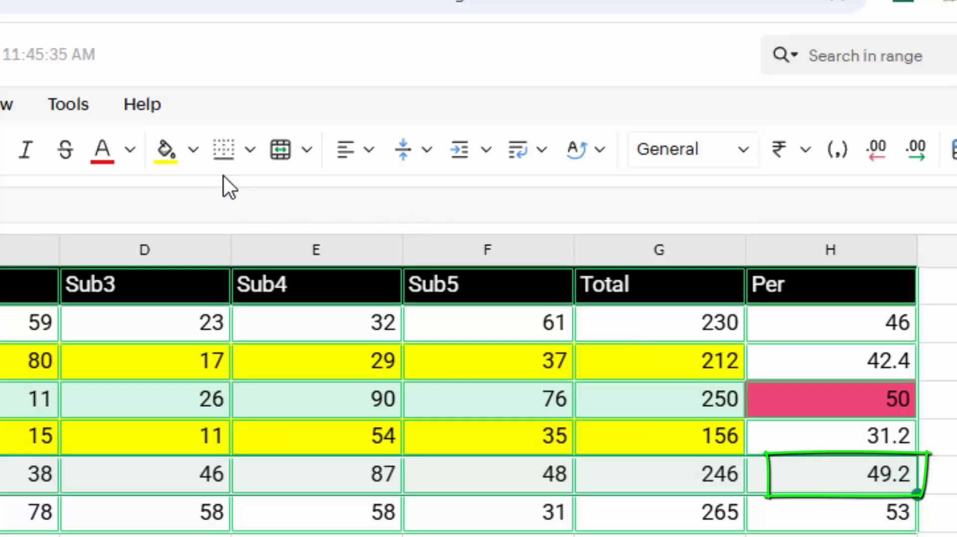
click(195, 150)
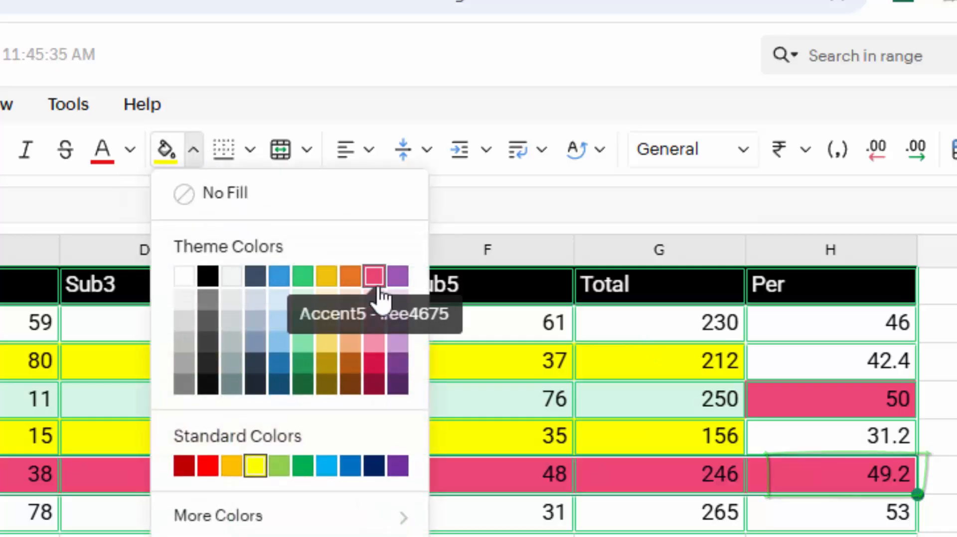
click(304, 277)
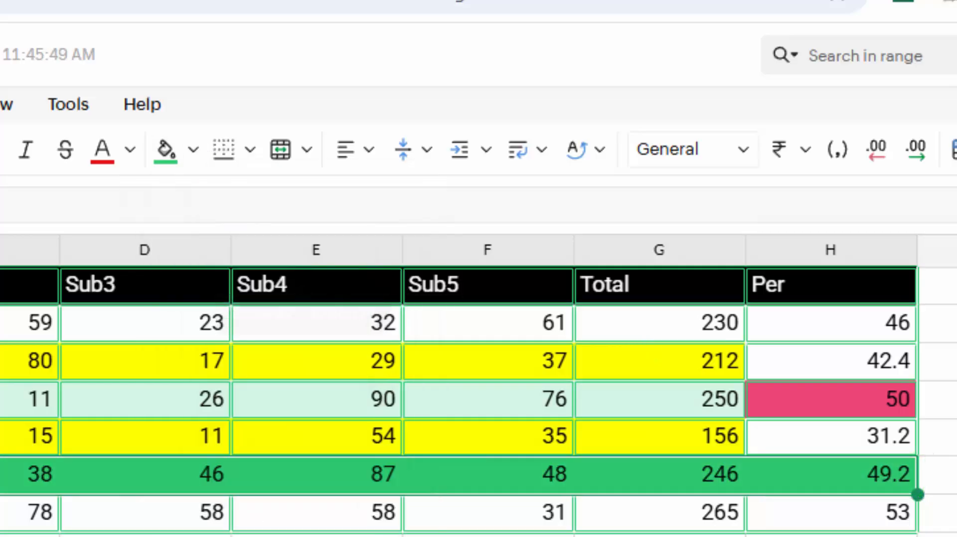
click(829, 487)
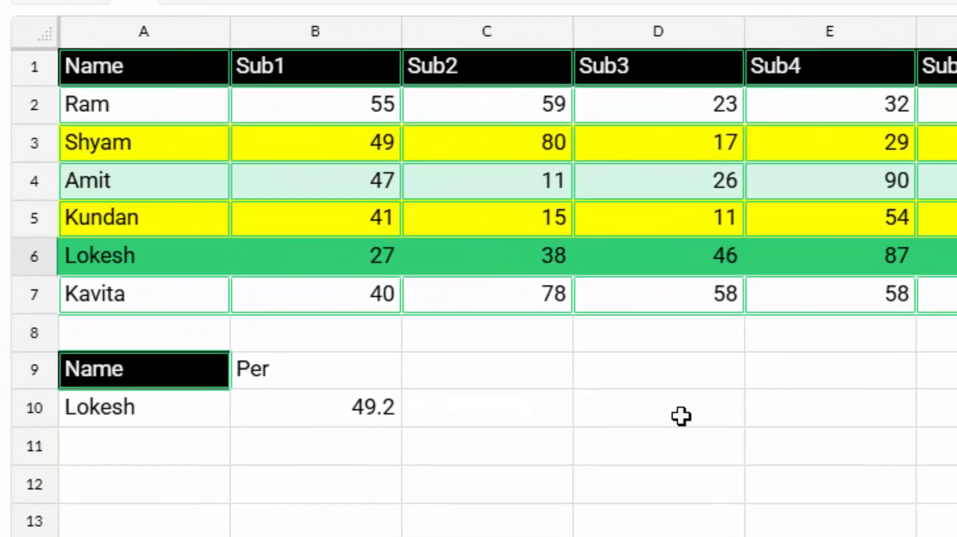
Replace the lookup name in A10 with the student name from row 7 and check the XLOOKUP result in B10.
double_click(160, 406)
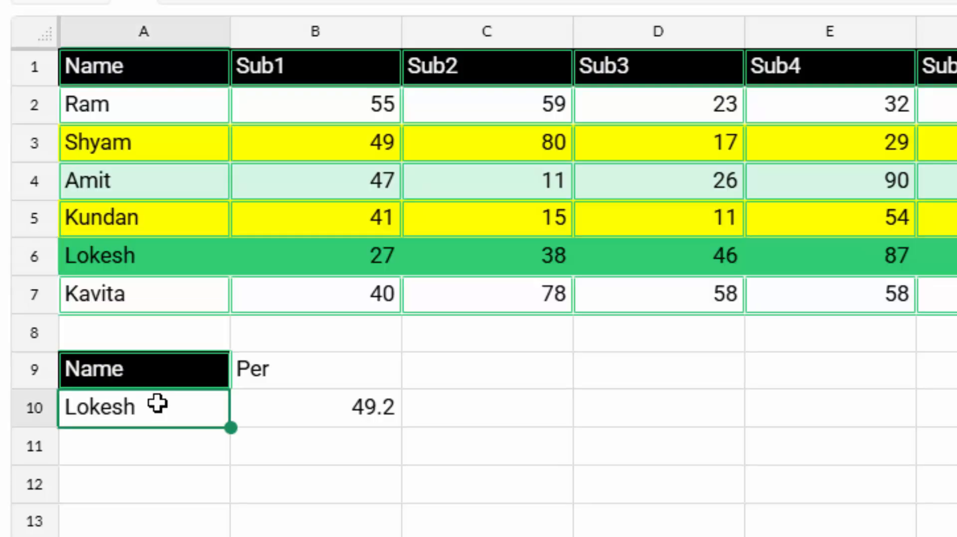
key(BackSpace)
key(BackSpace)
key(BackSpace)
key(BackSpace)
key(BackSpace)
key(BackSpace)
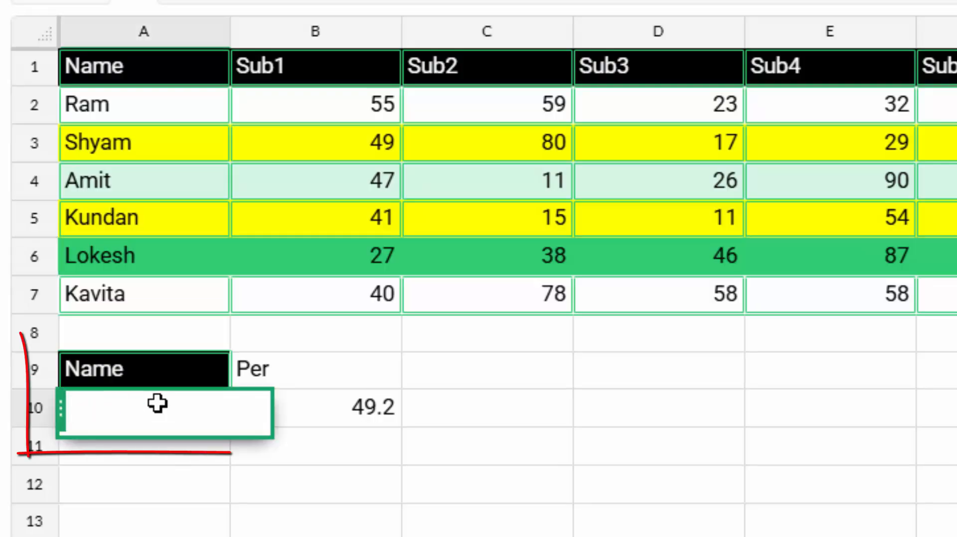
text(K)
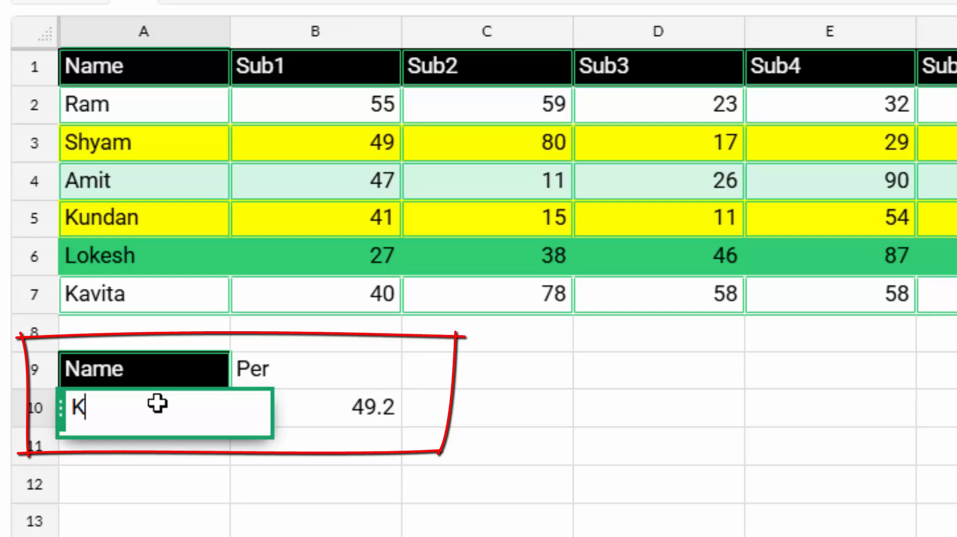
text(avita)
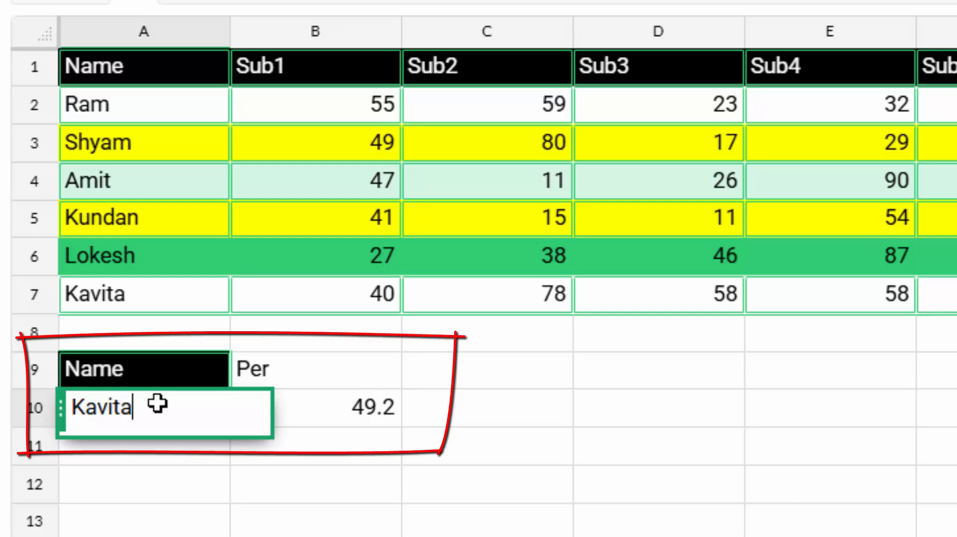
key(Tab)
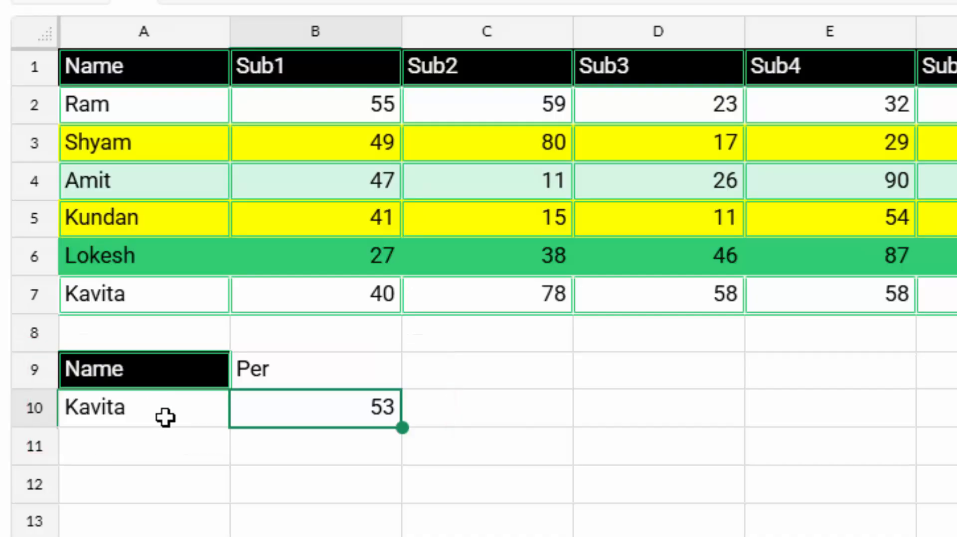
click(289, 470)
click(293, 414)
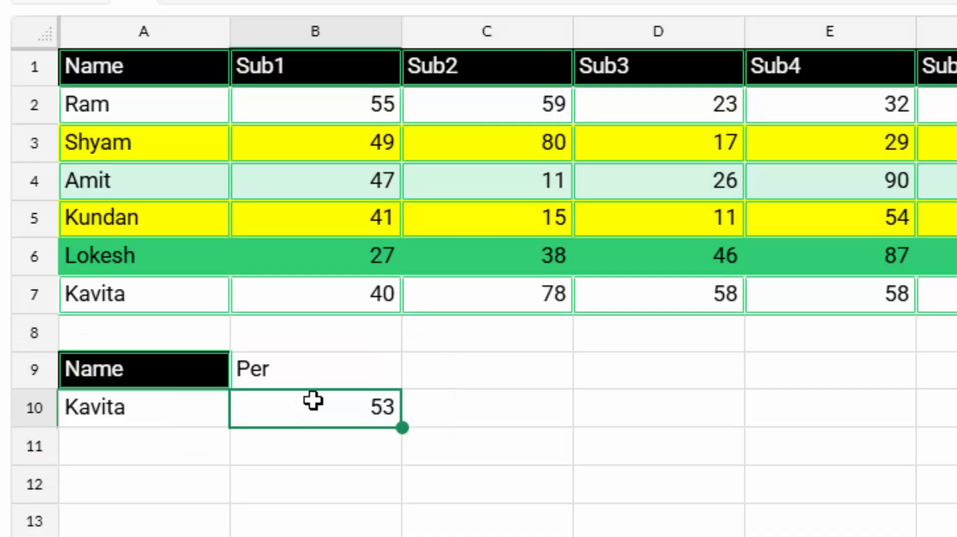
Fill the student's record in A7:H7 with a light gold theme colour.
drag(164, 290, 956, 269)
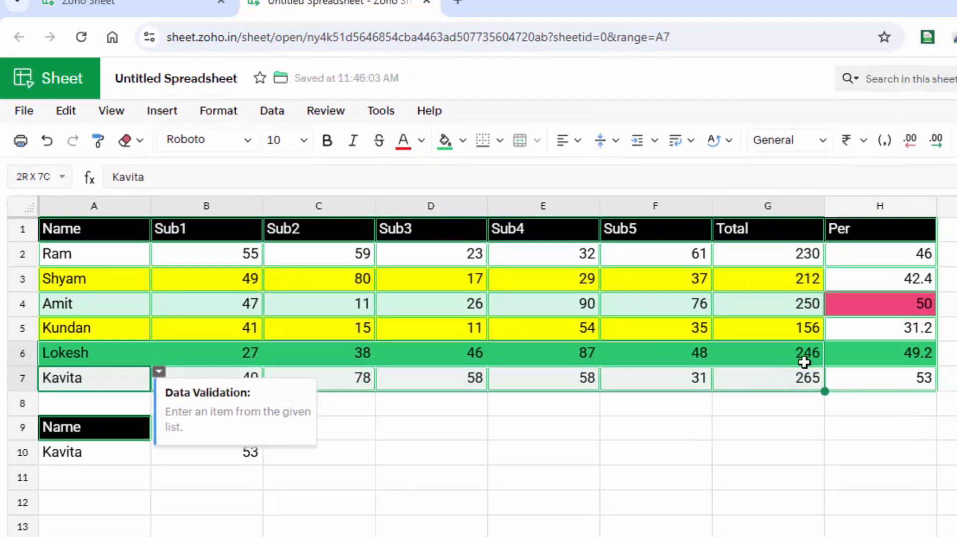
drag(804, 362, 882, 388)
click(462, 141)
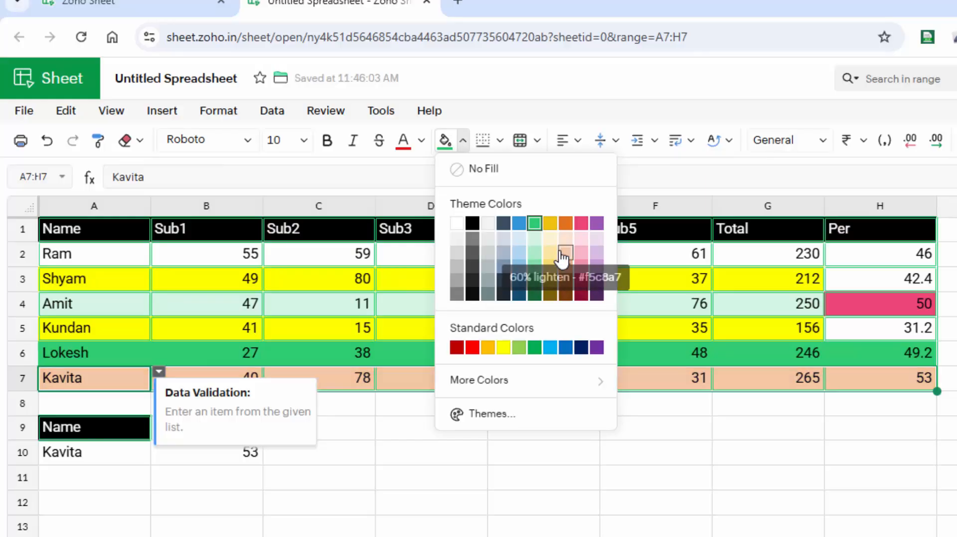
click(556, 255)
click(558, 459)
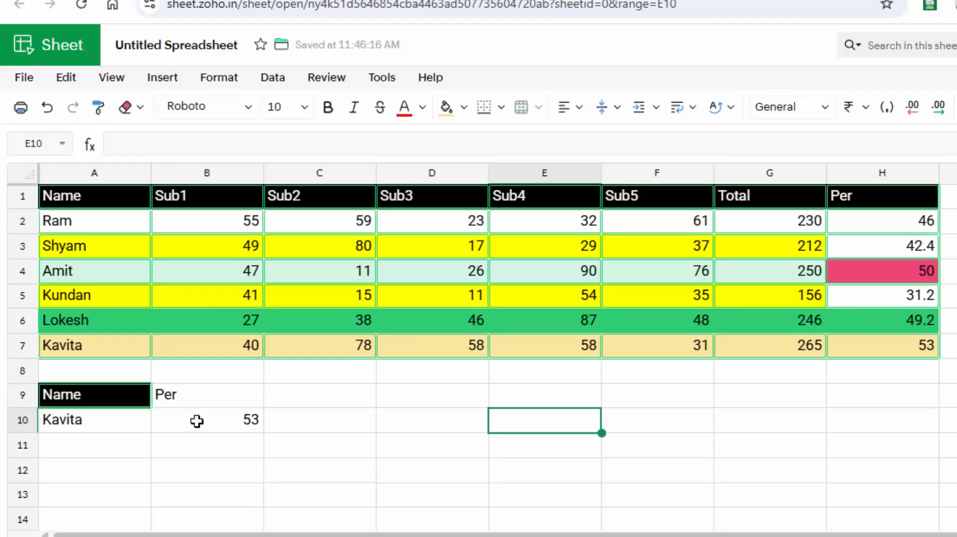
Replace the header in B9 with "Total".
click(194, 399)
double_click(194, 400)
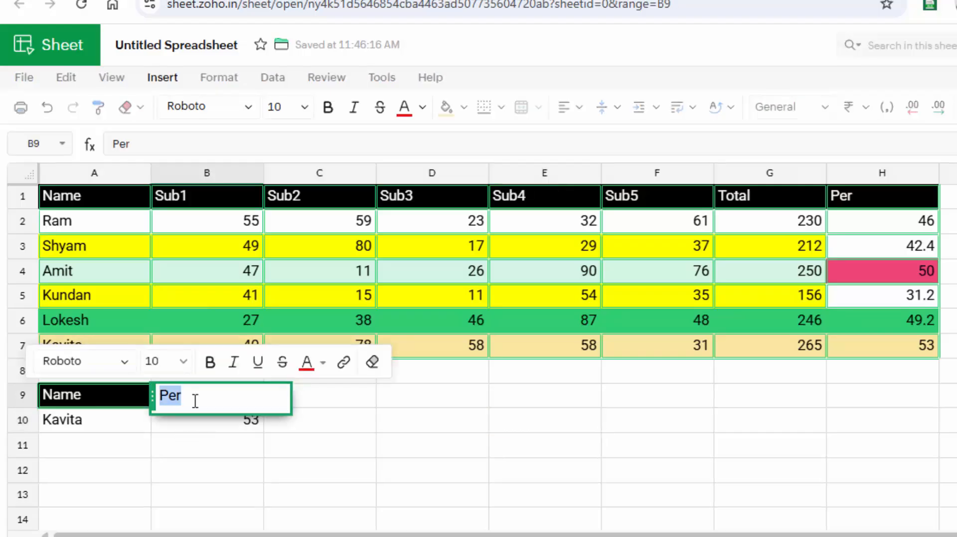
key(BackSpace)
text(Total)
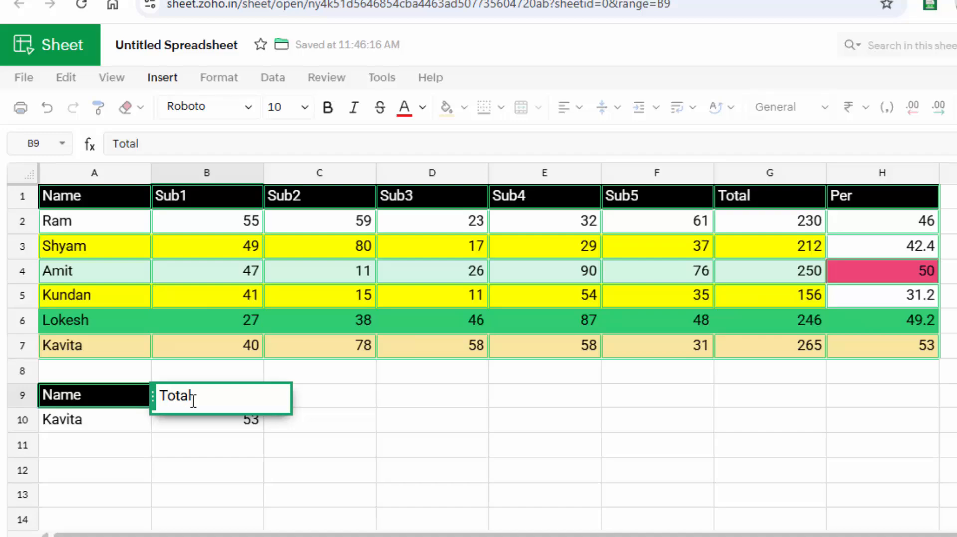
click(284, 515)
Clear the formula in B10 and start a new XLOOKUP there with A10 as the lookup value.
click(245, 422)
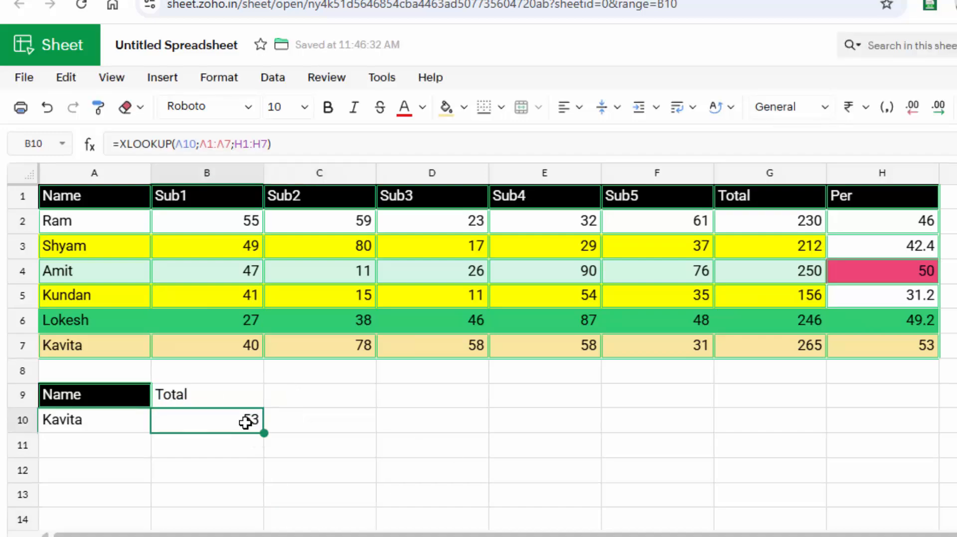
key(Delete)
text(=xlo)
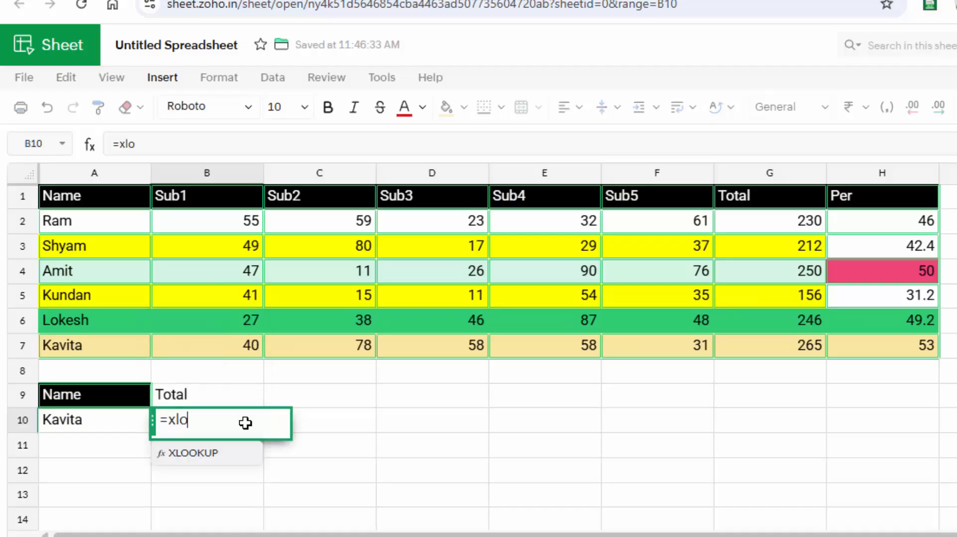
text(o)
key(Tab)
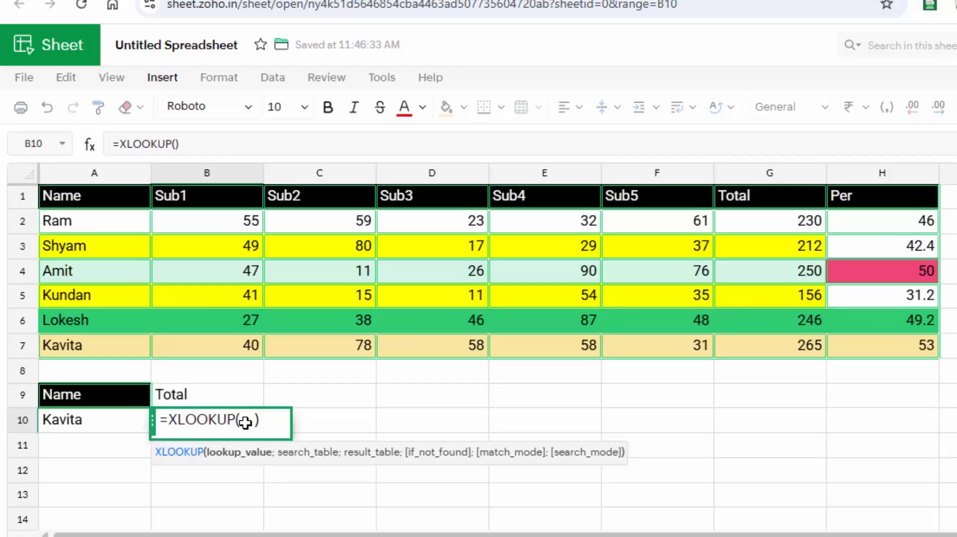
click(97, 426)
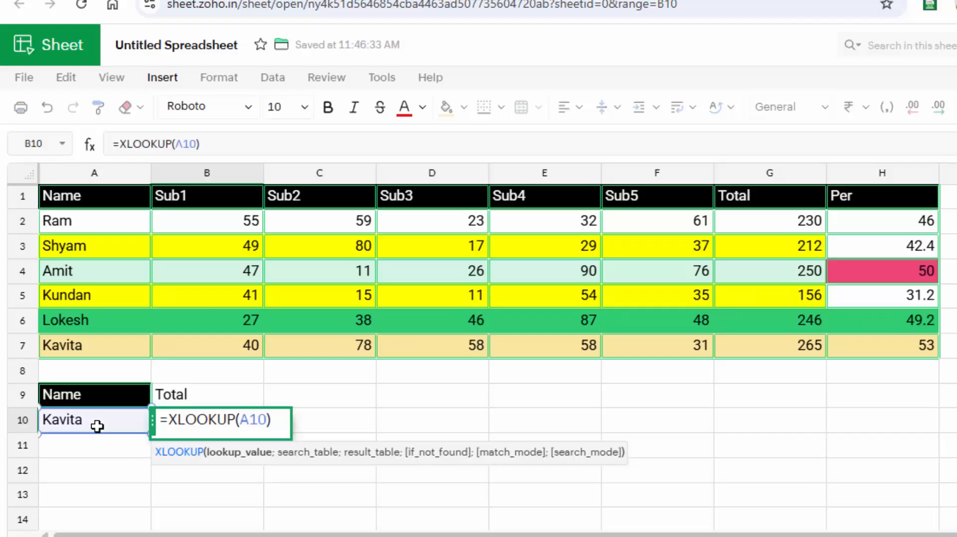
Complete the XLOOKUP in B10 with A1:A7 as the search table and G1:G7 as the result table, separated by semicolons.
text(;)
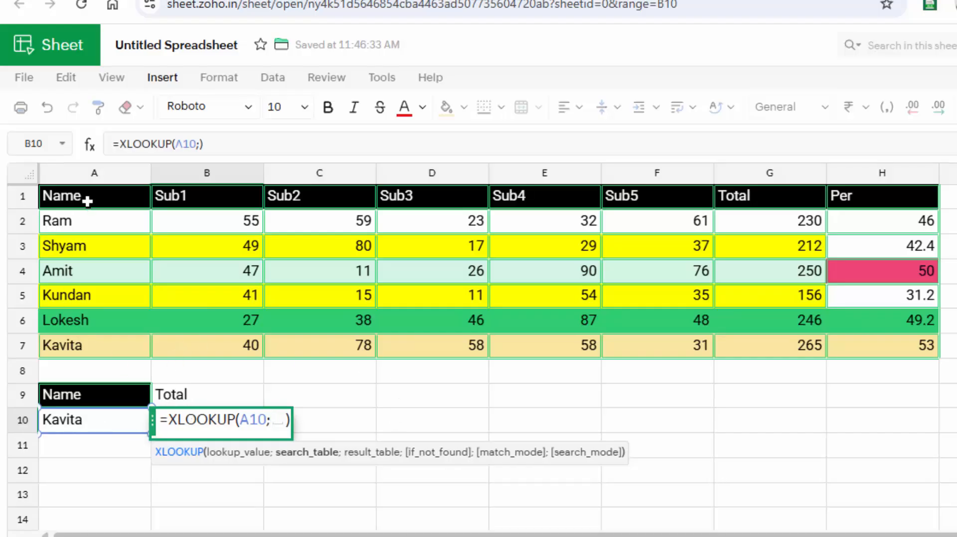
drag(87, 197, 79, 337)
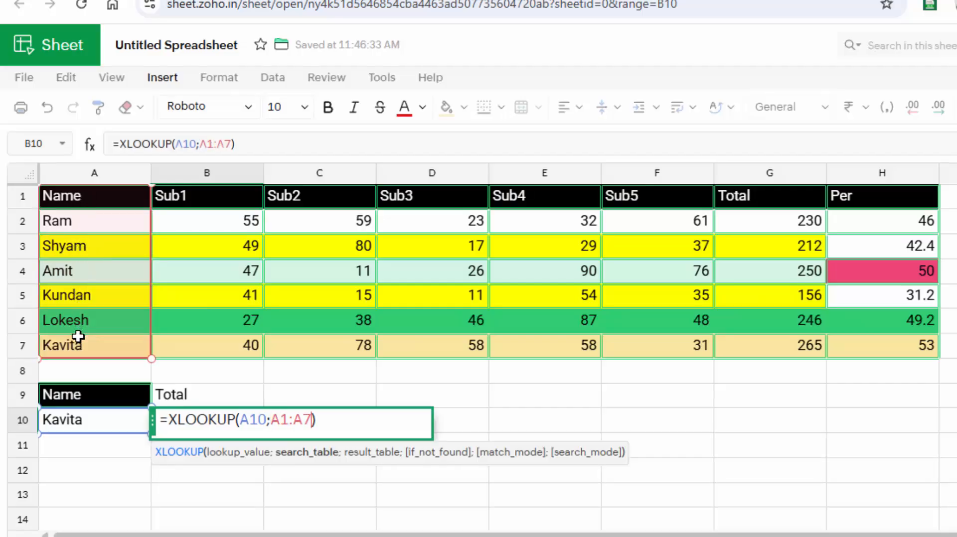
text(;)
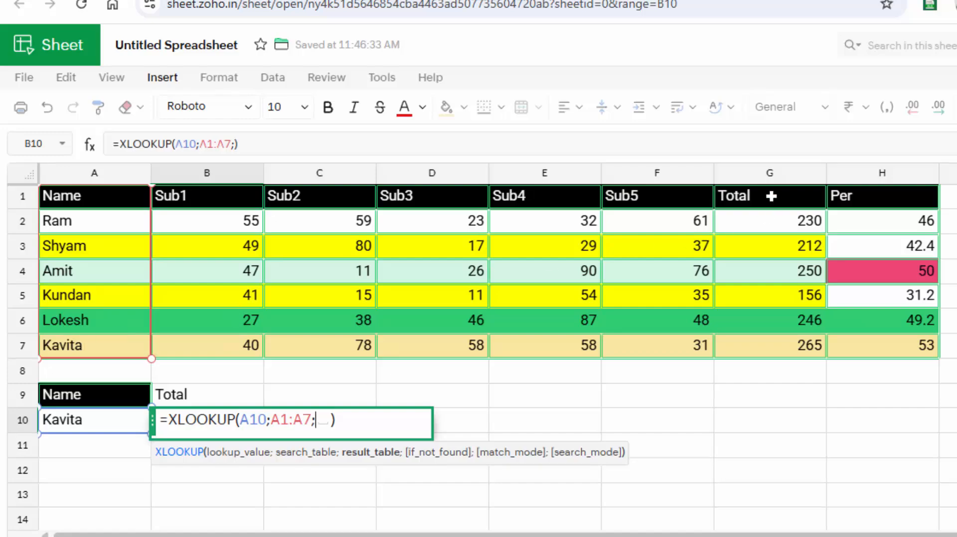
drag(771, 196, 749, 342)
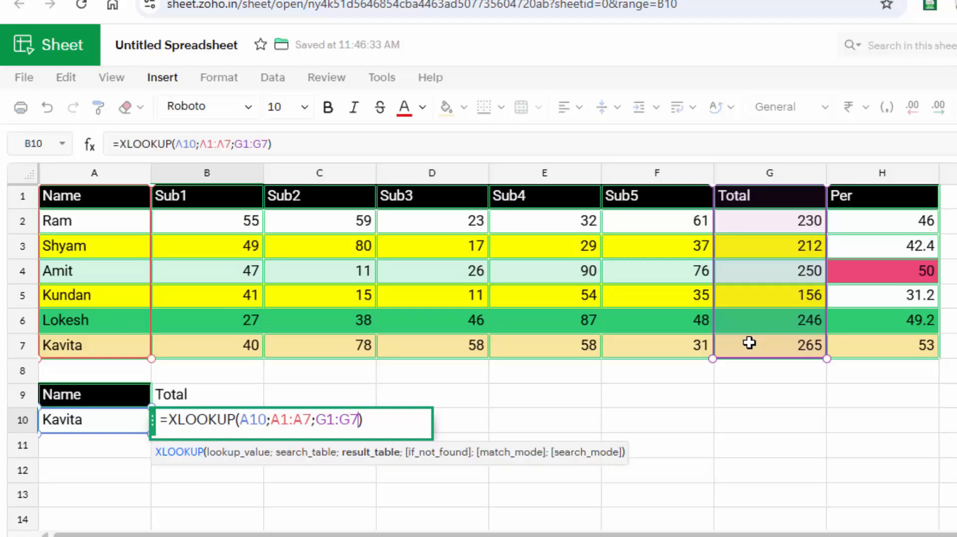
key(Return)
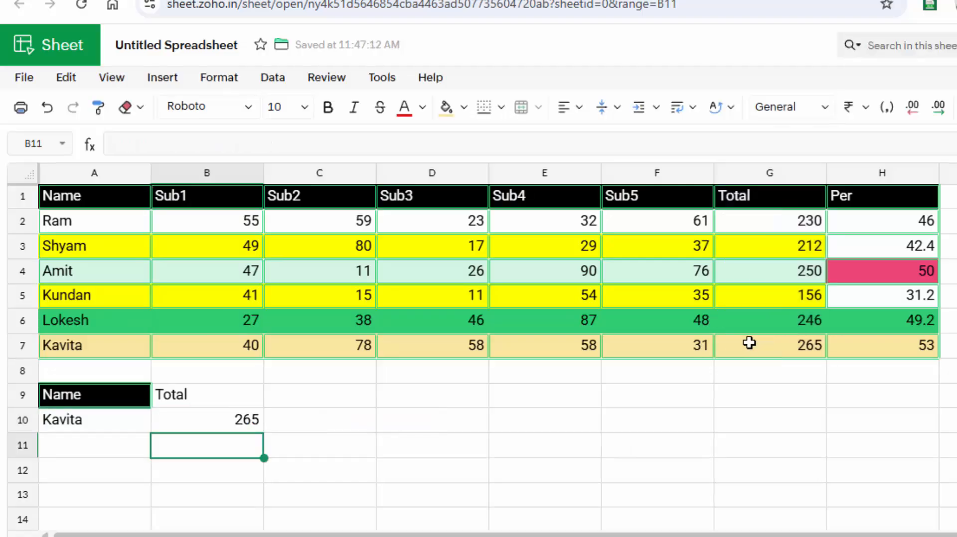
Compare the result in B10 with the row 7 total and colour the text of G7 red.
click(236, 421)
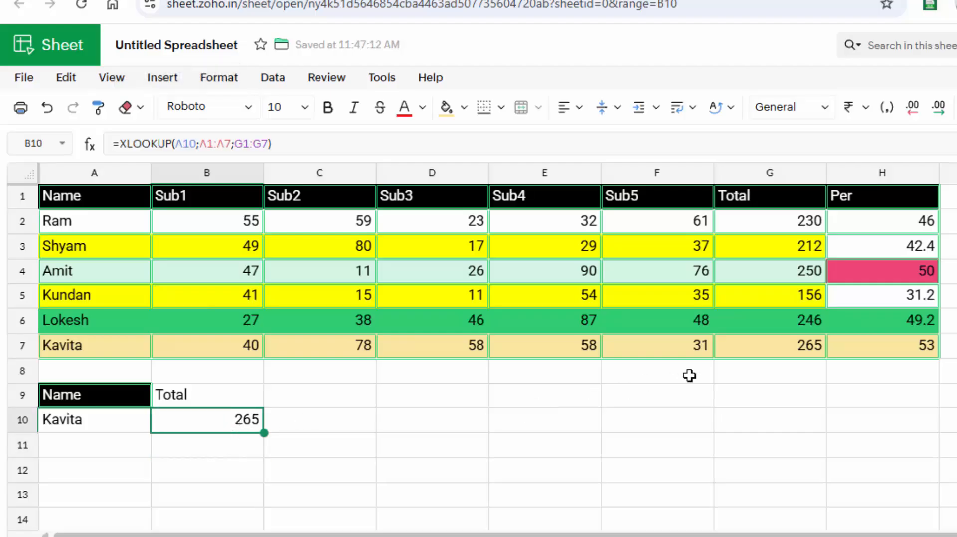
click(763, 346)
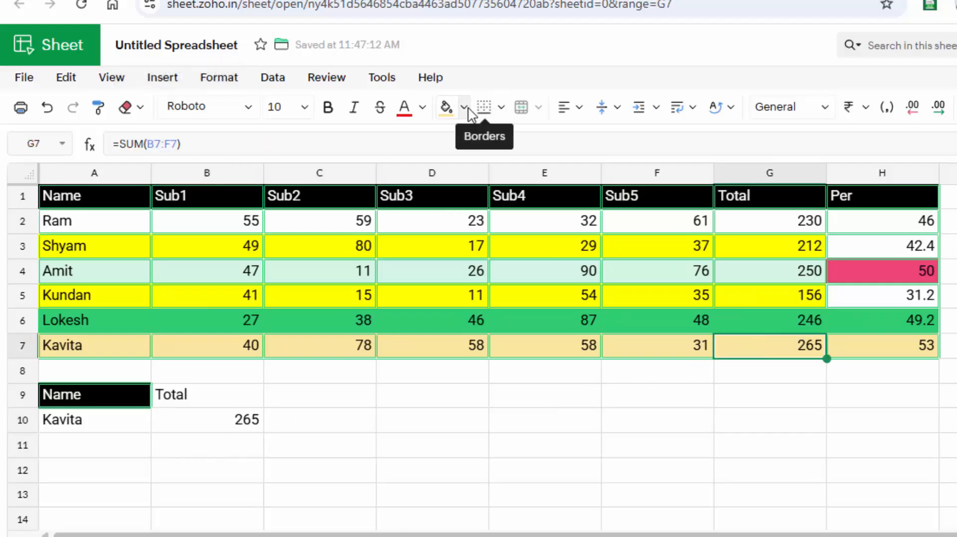
click(404, 109)
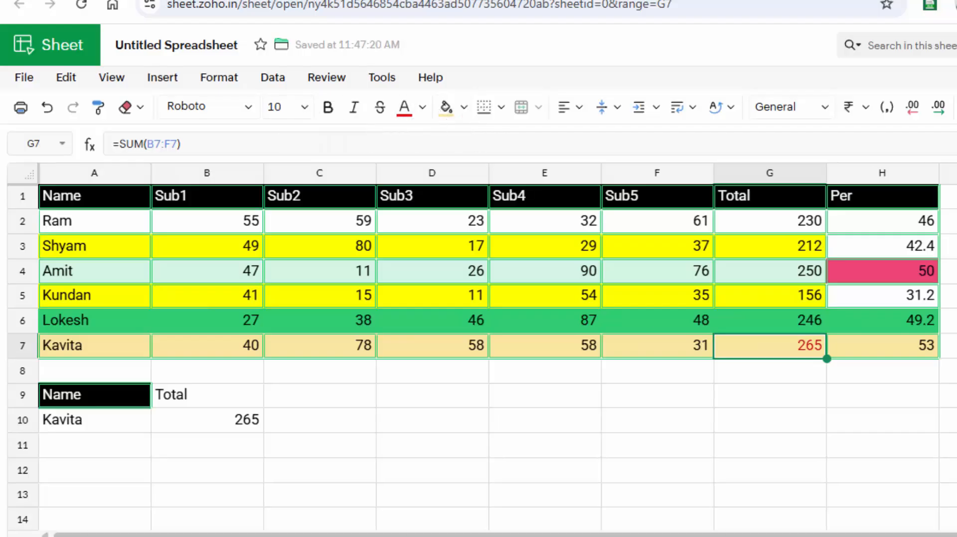
click(808, 402)
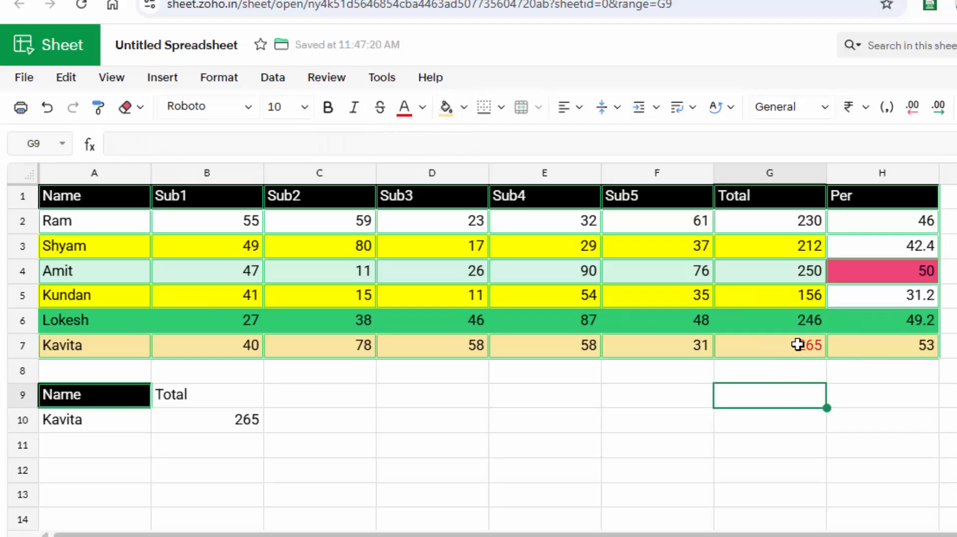
Replace the lookup name in A10 with the student name from row 4 of the marks table.
click(112, 418)
double_click(110, 420)
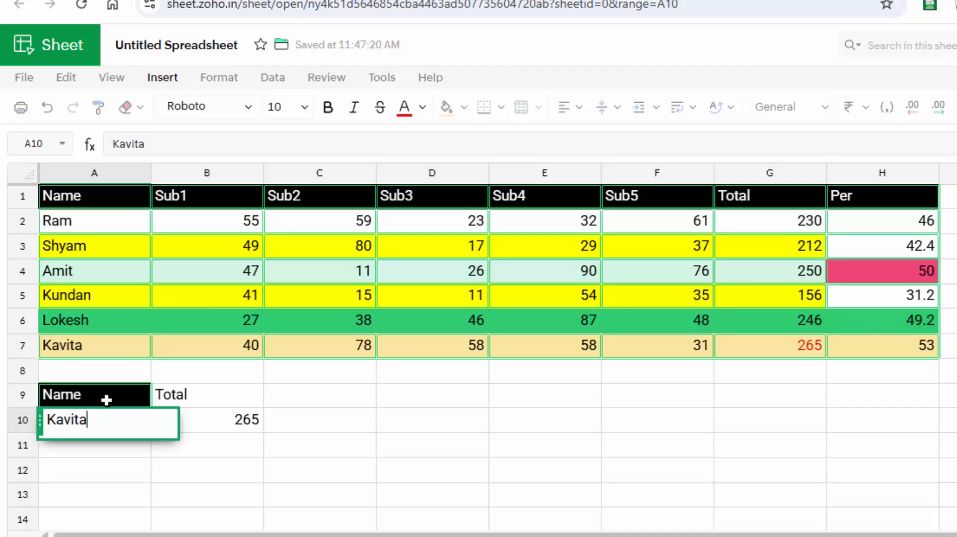
key(BackSpace)
key(BackSpace)
key(BackSpace)
key(BackSpace)
key(BackSpace)
key(BackSpace)
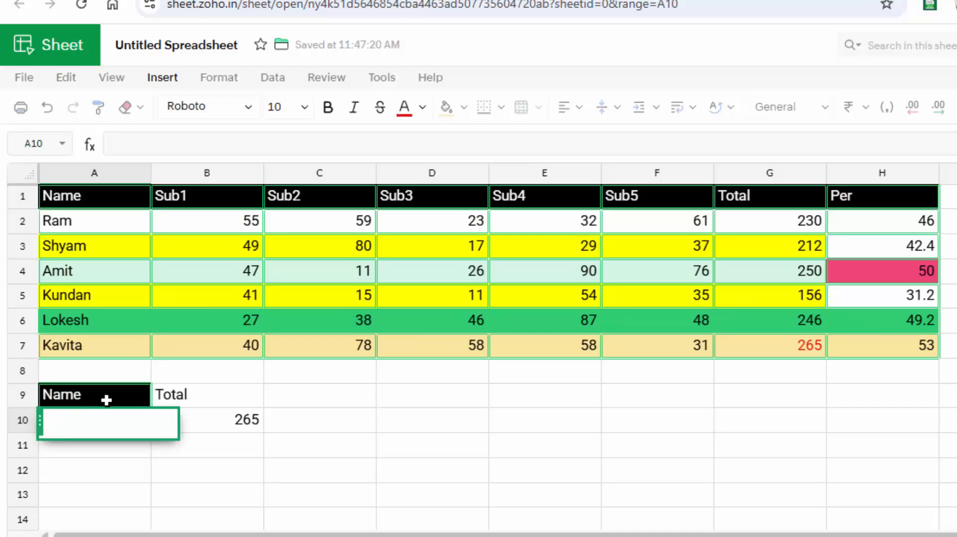
text(Amit)
key(Return)
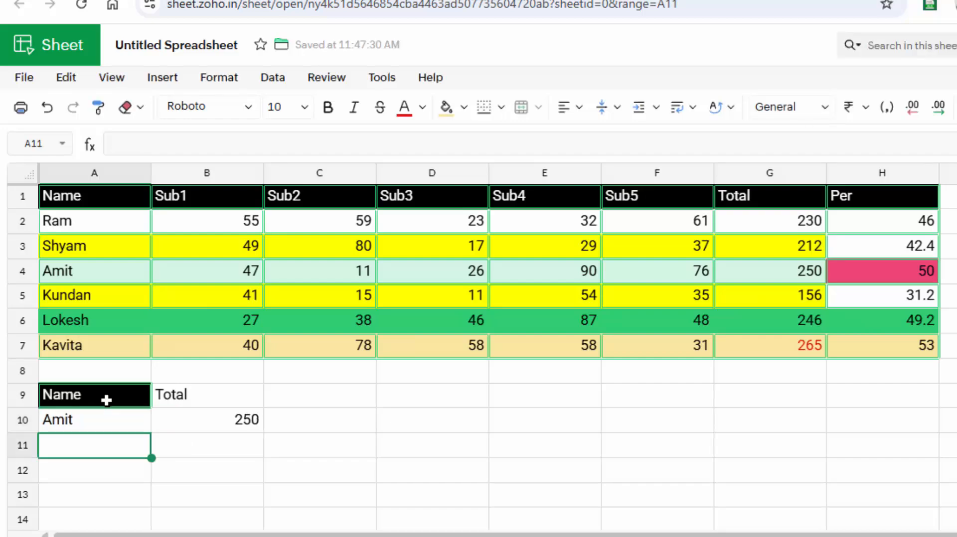
Compare the XLOOKUP result in B10 with the total in G4 and open the B10 formula to review its ranges.
click(232, 422)
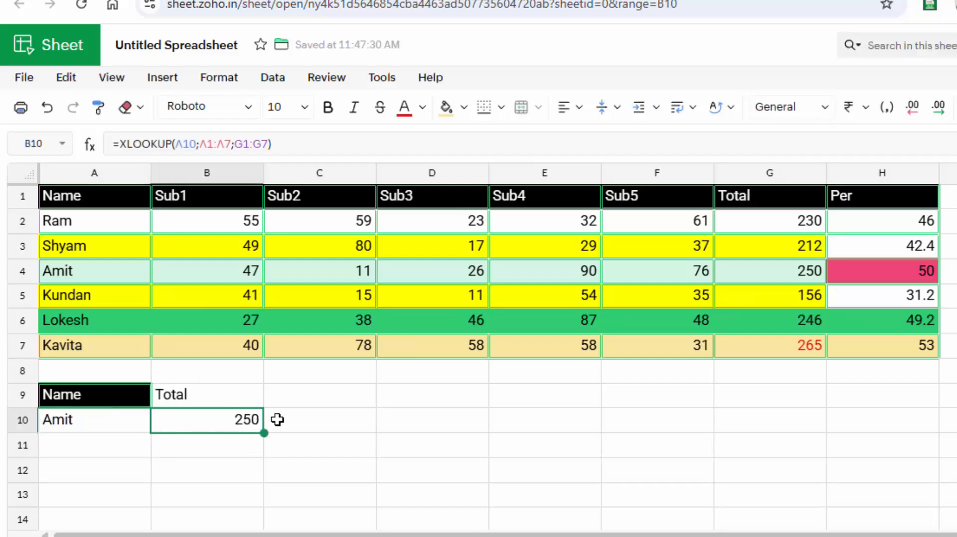
click(740, 270)
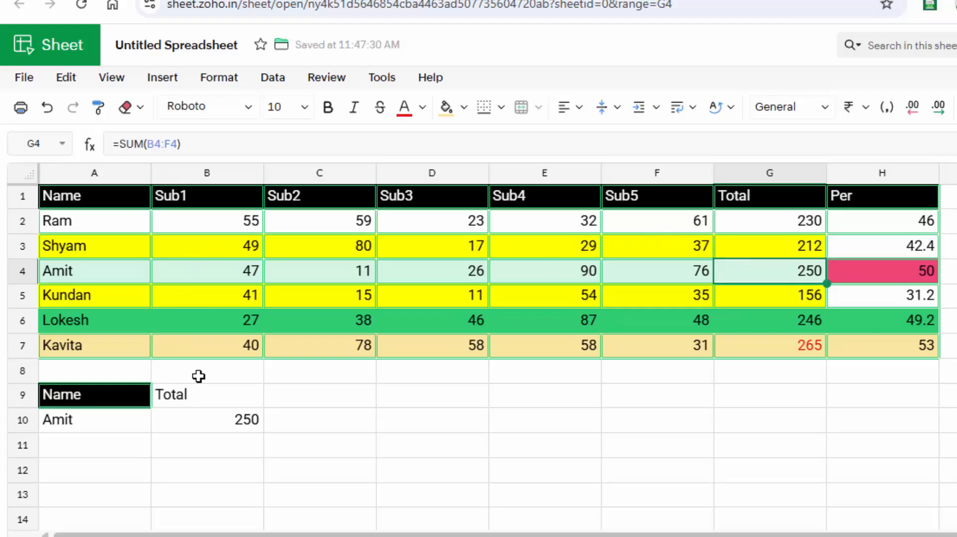
click(217, 420)
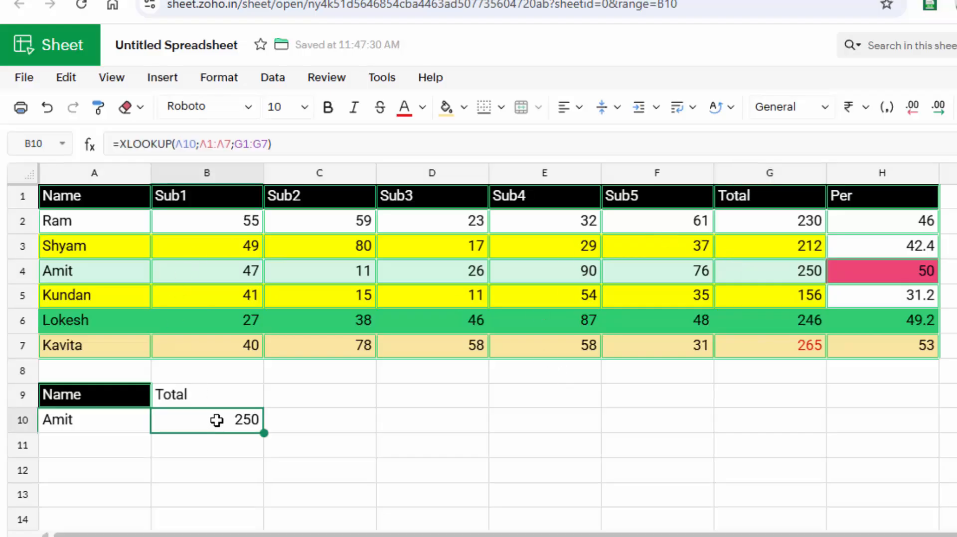
double_click(216, 420)
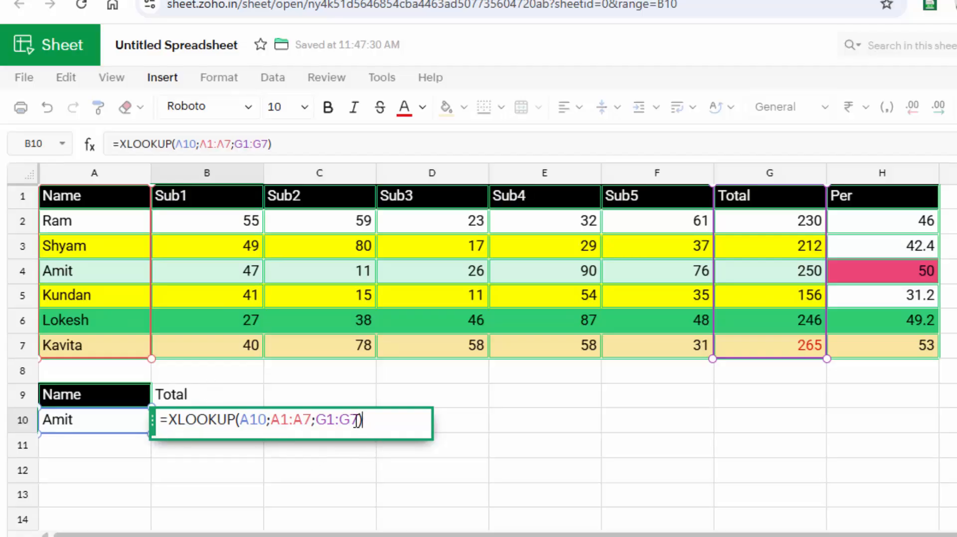
Change the result table of the XLOOKUP in B10 to the Sub4 range E1:E7.
key(BackSpace)
key(BackSpace)
key(BackSpace)
key(BackSpace)
key(BackSpace)
key(BackSpace)
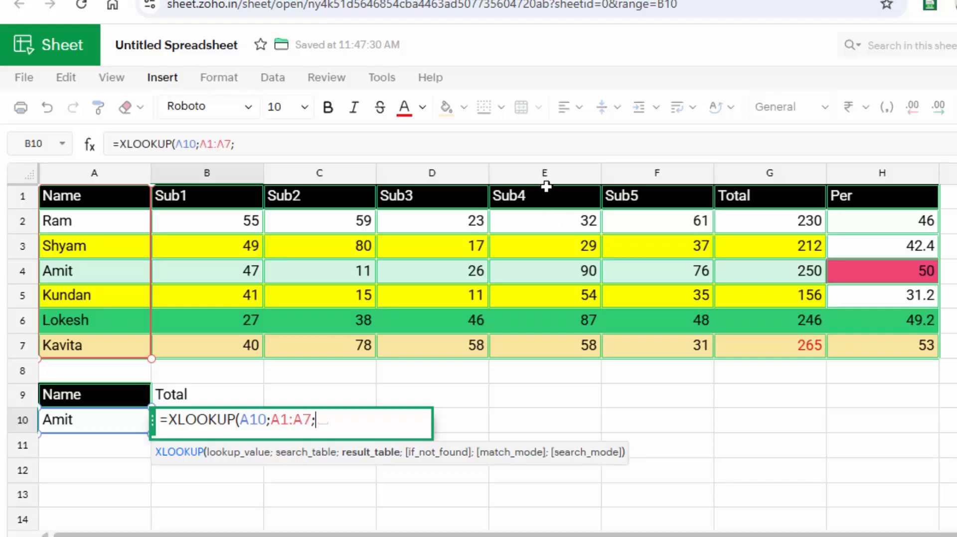
drag(544, 192, 551, 345)
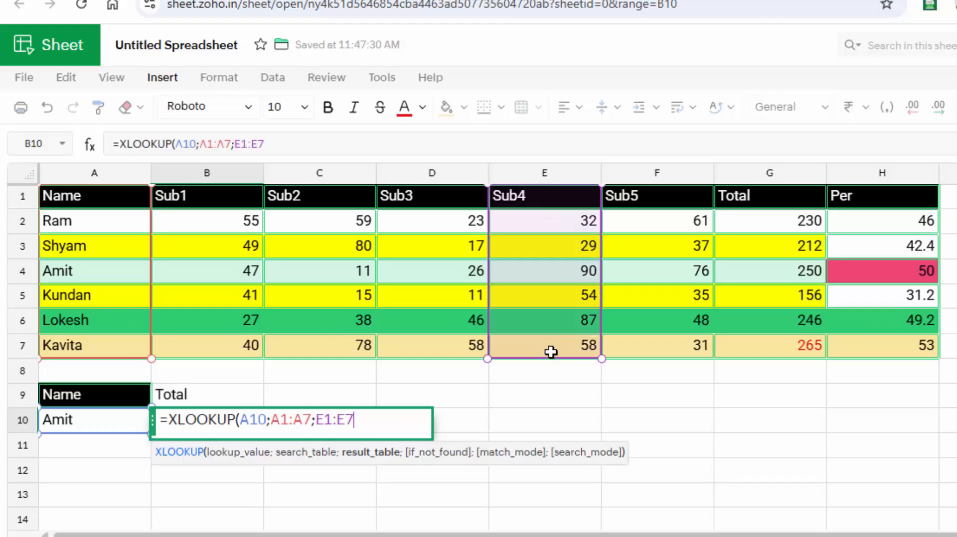
key(Return)
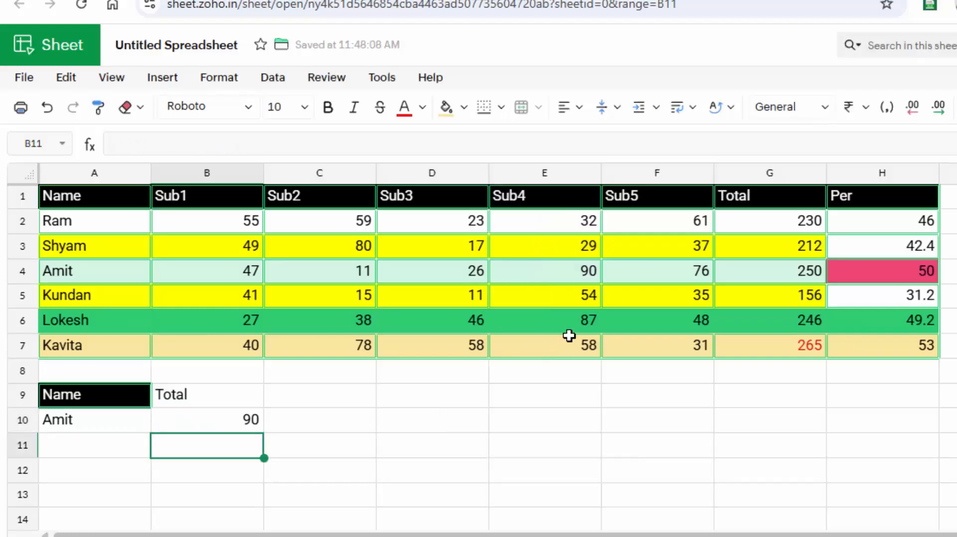
Compare the result in B10 with the Sub4 mark in row 4 and colour the text of E4 red.
click(229, 425)
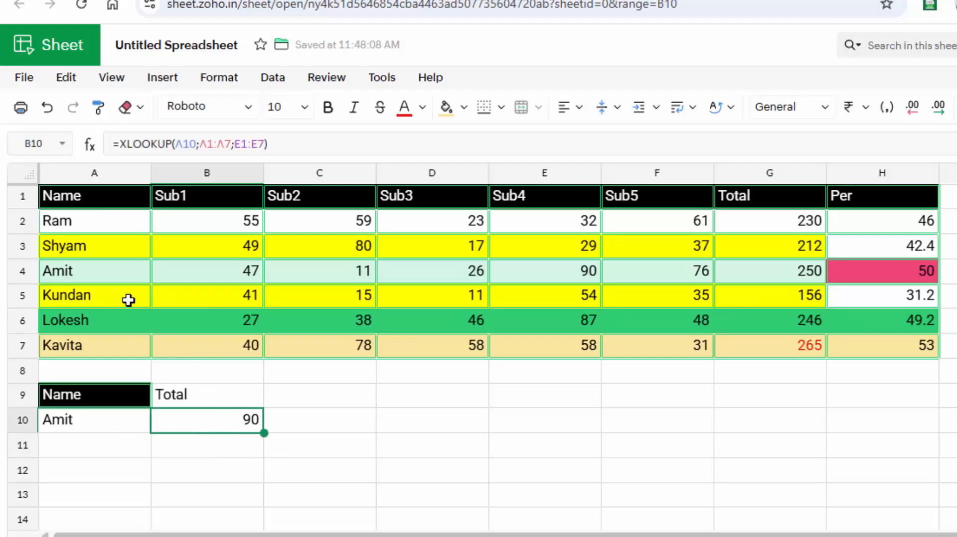
drag(124, 271, 548, 268)
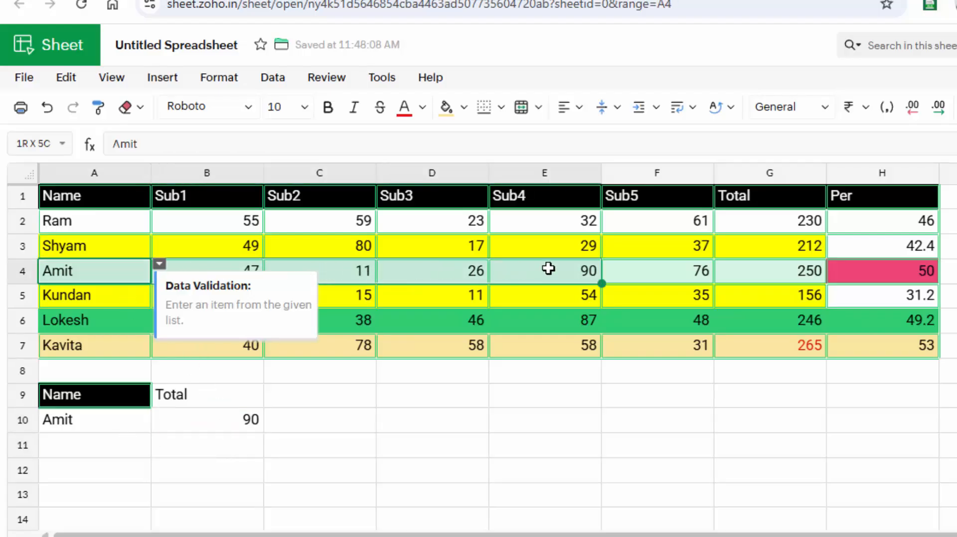
click(549, 268)
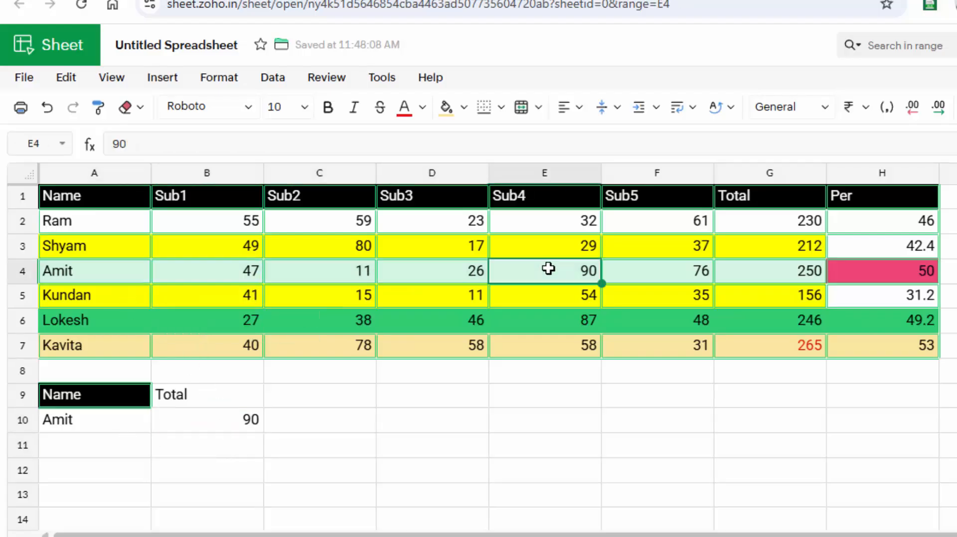
click(404, 107)
click(608, 457)
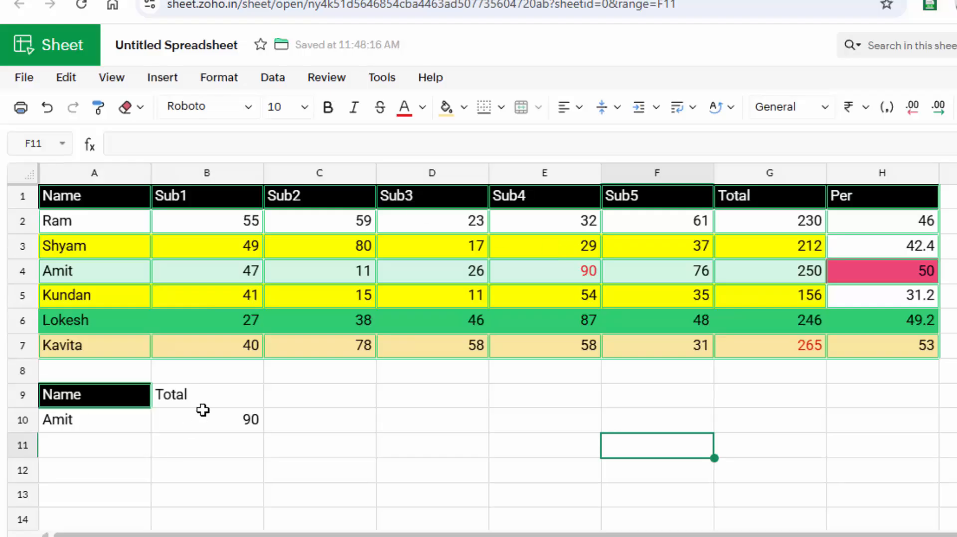
Clear B10 and start a new XLOOKUP there with A10 as the lookup value, followed by a semicolon.
click(216, 420)
key(Delete)
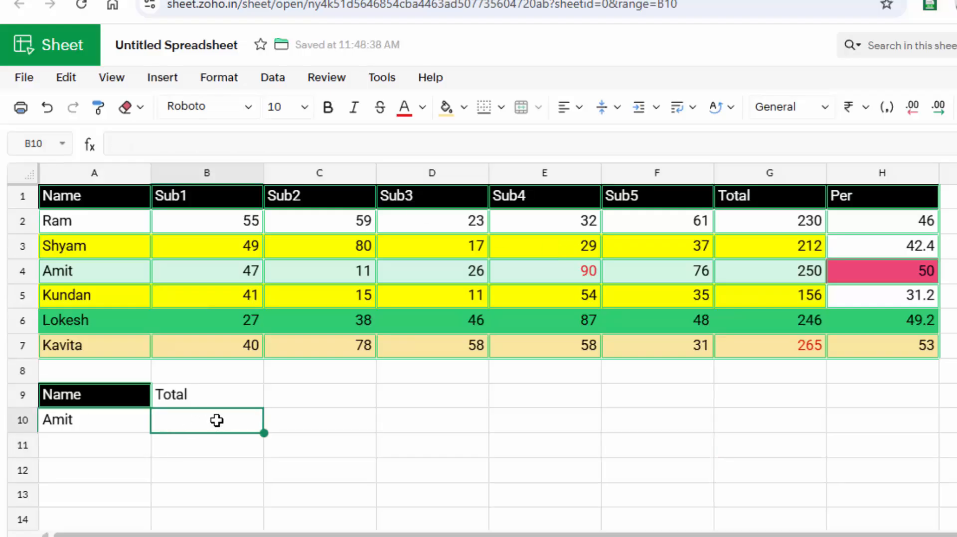
text(=xlo)
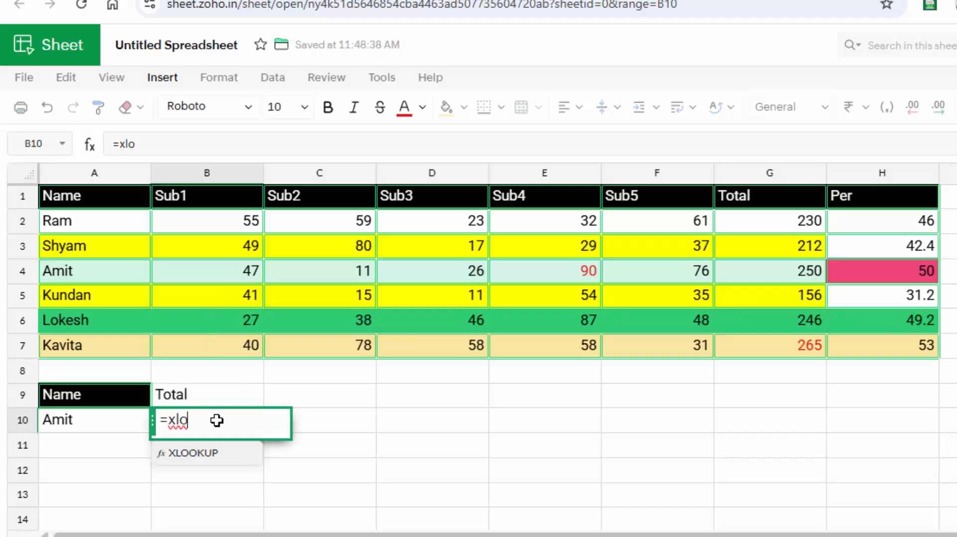
key(Tab)
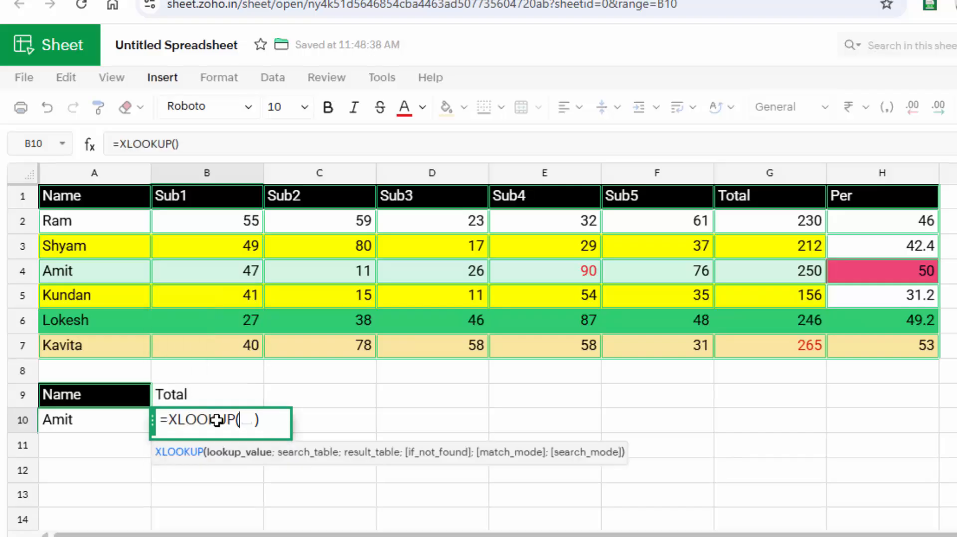
click(81, 417)
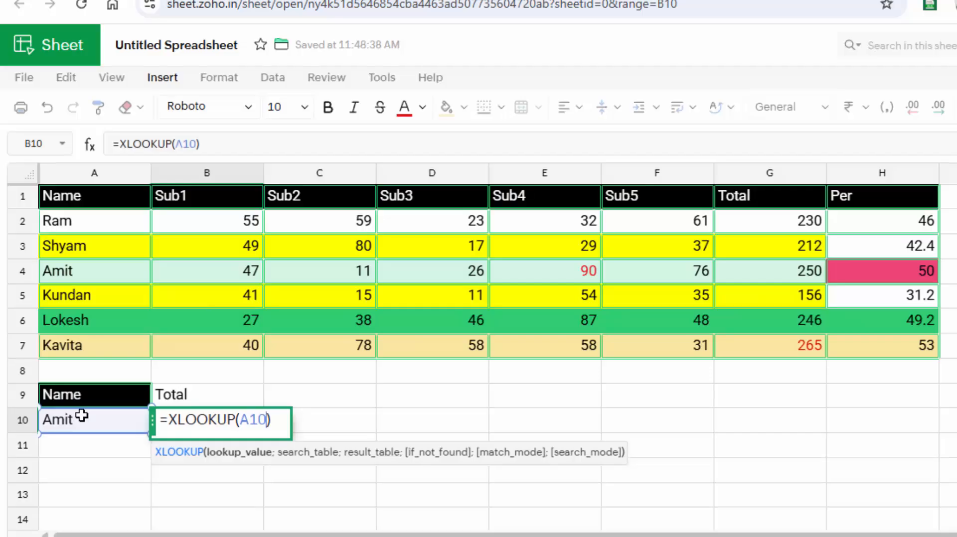
text(;)
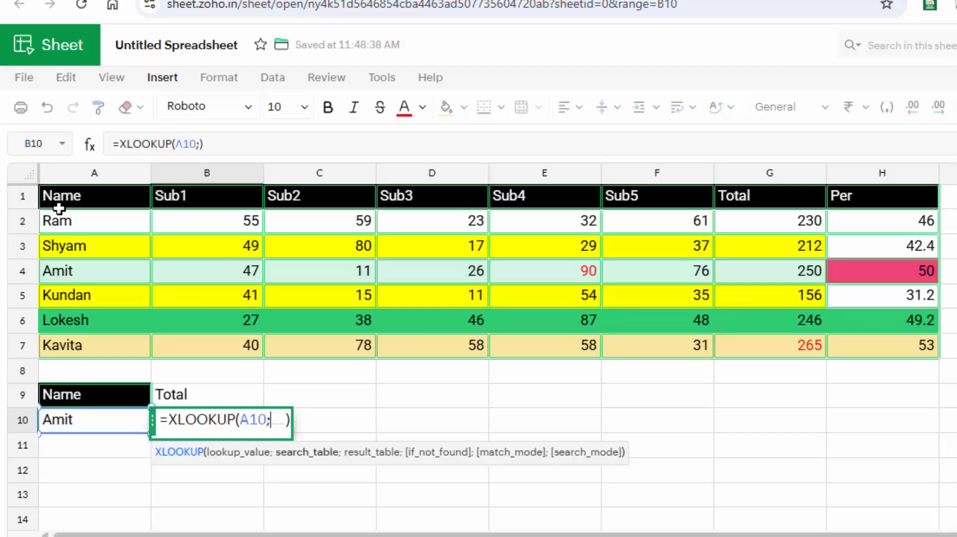
Complete the XLOOKUP in B10 with A1:A7 as search table, H1:H7 as result table and G1:G7 as the if_not_found argument.
click(75, 198)
drag(73, 212, 72, 339)
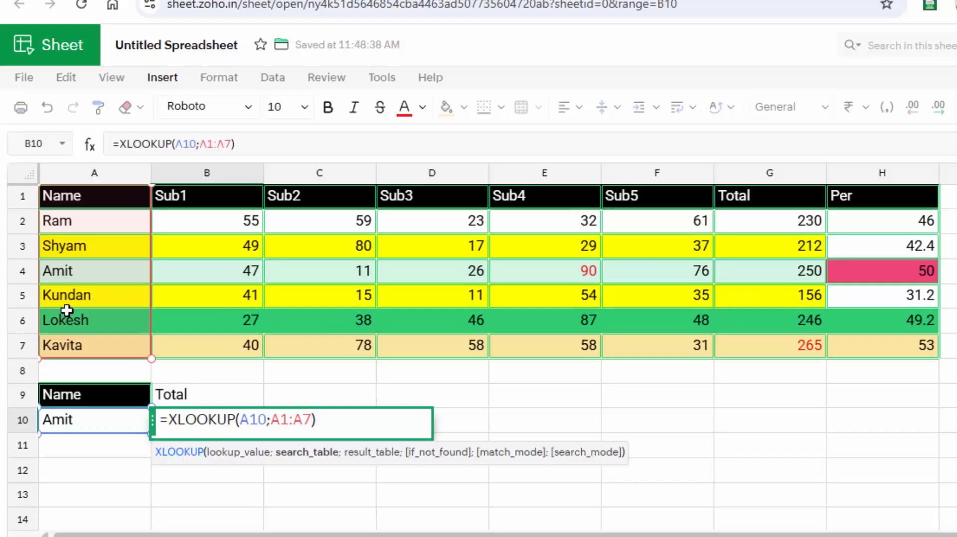
text(;)
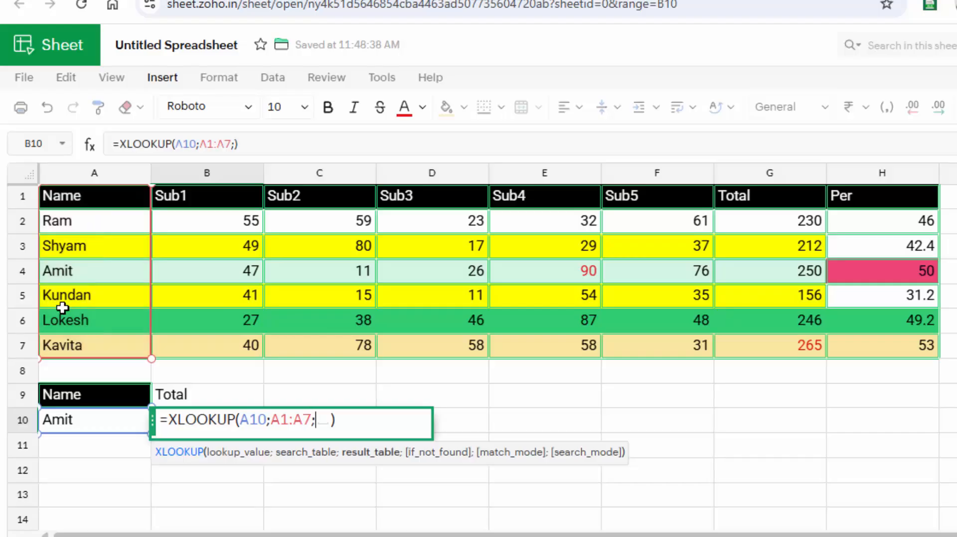
drag(866, 208, 875, 345)
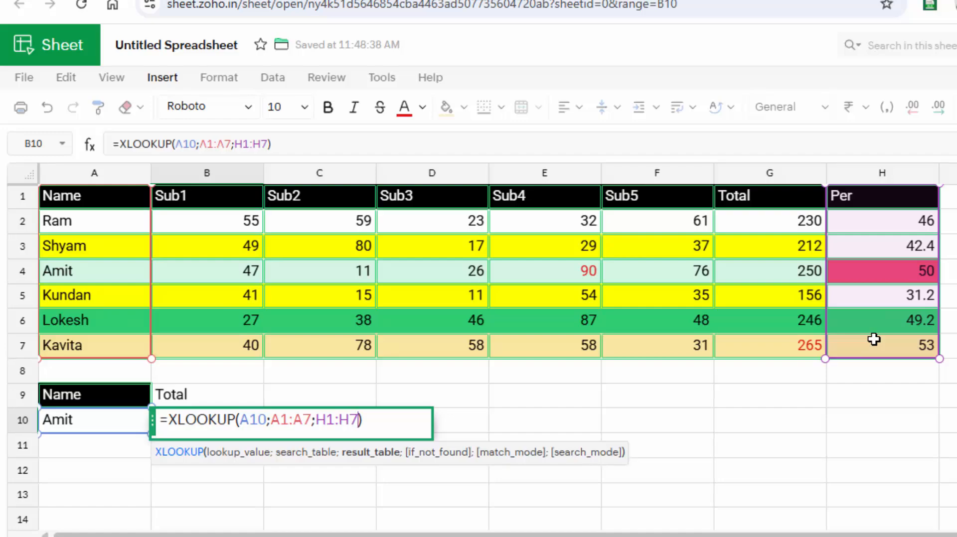
text(;)
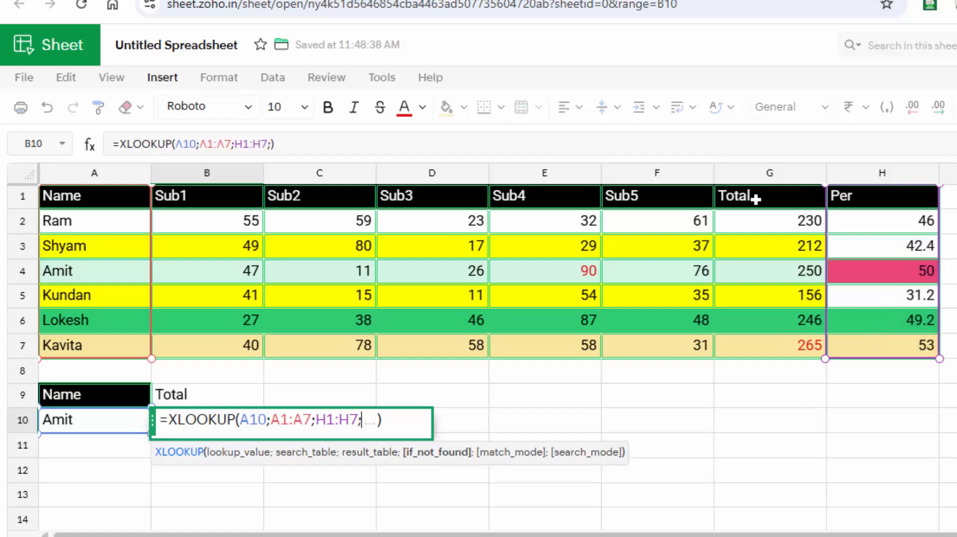
drag(756, 199, 743, 346)
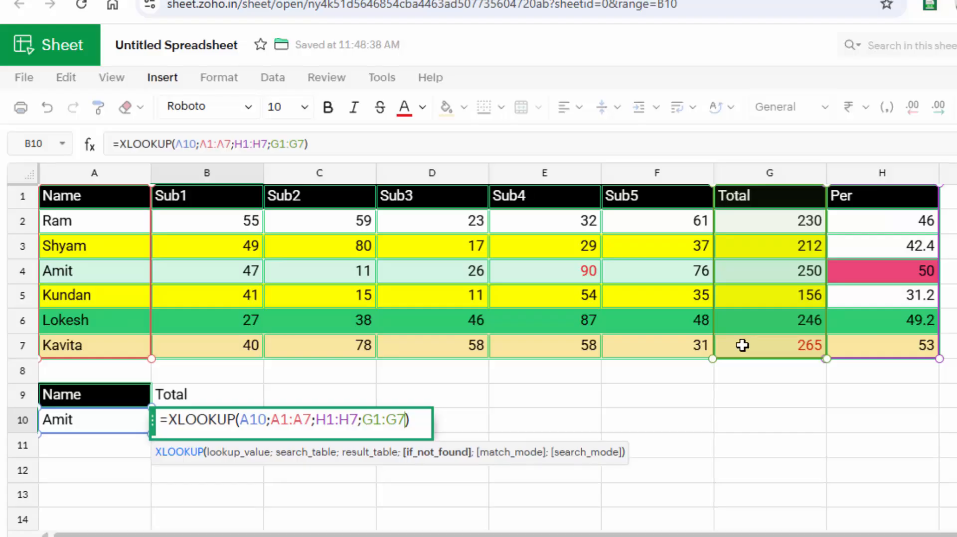
key(Return)
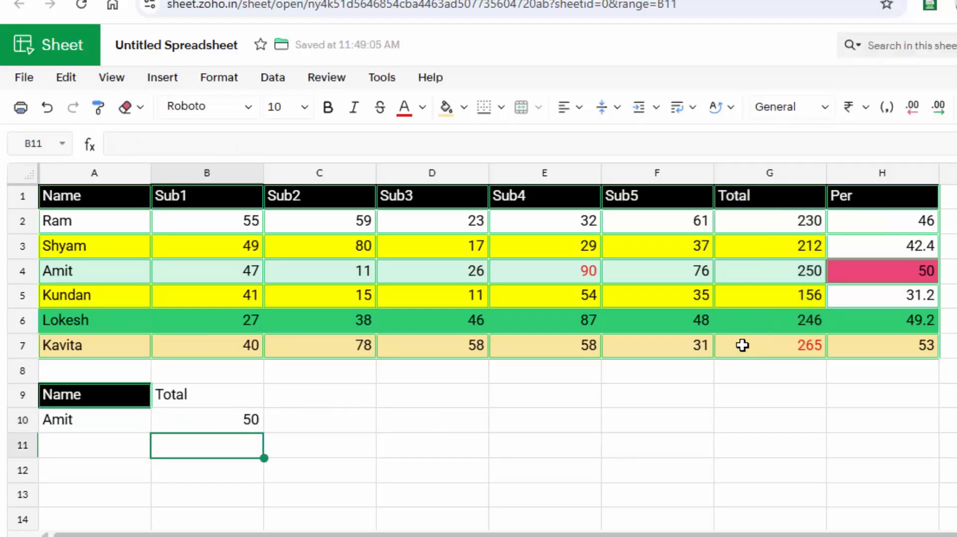
Remove the G1:G7 argument from the B10 formula, leaving =XLOOKUP(A10;A1:A7;H1:H7).
click(210, 430)
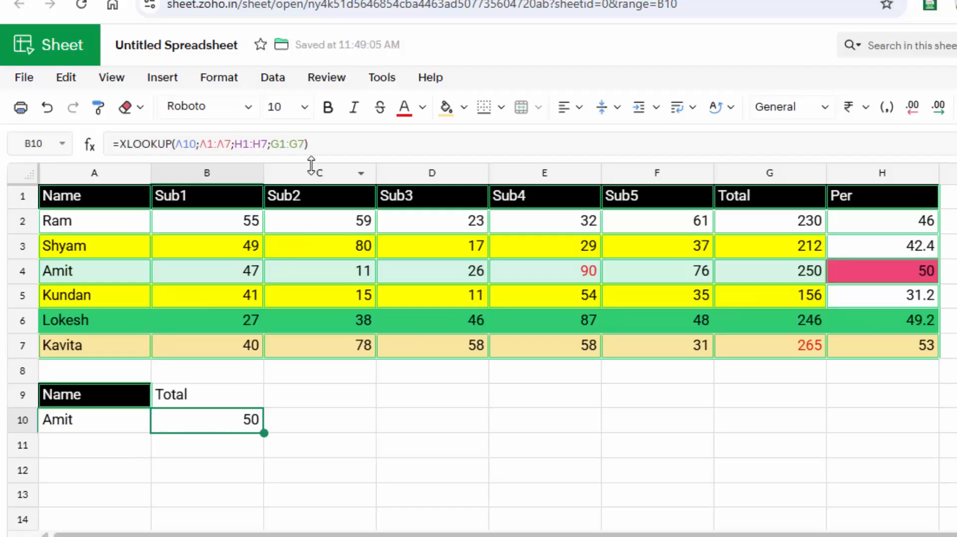
click(321, 142)
key(BackSpace)
key(BackSpace)
key(BackSpace)
key(BackSpace)
key(BackSpace)
key(BackSpace)
key(BackSpace)
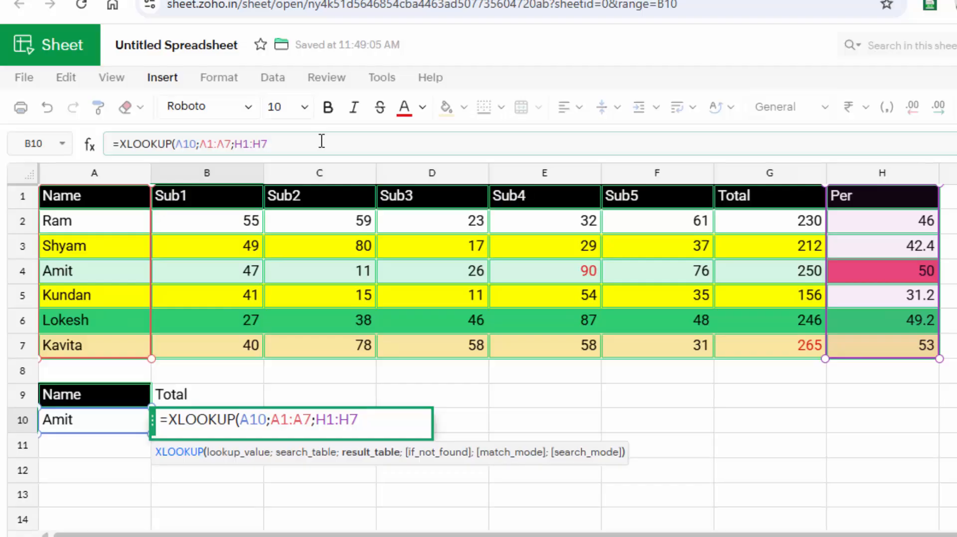
text())
key(Return)
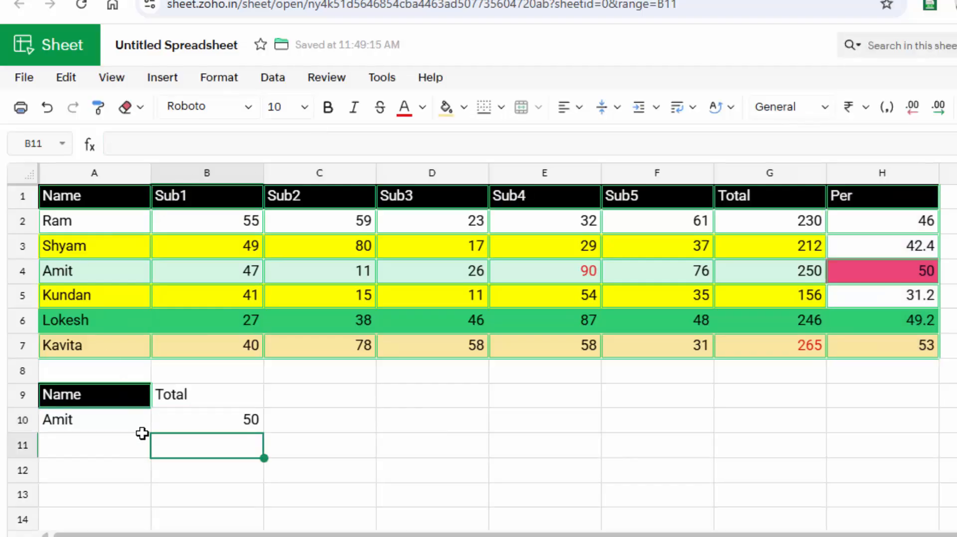
Replace the lookup name in A10 with the student name from row 7 of the marks table.
click(114, 404)
click(110, 430)
double_click(111, 428)
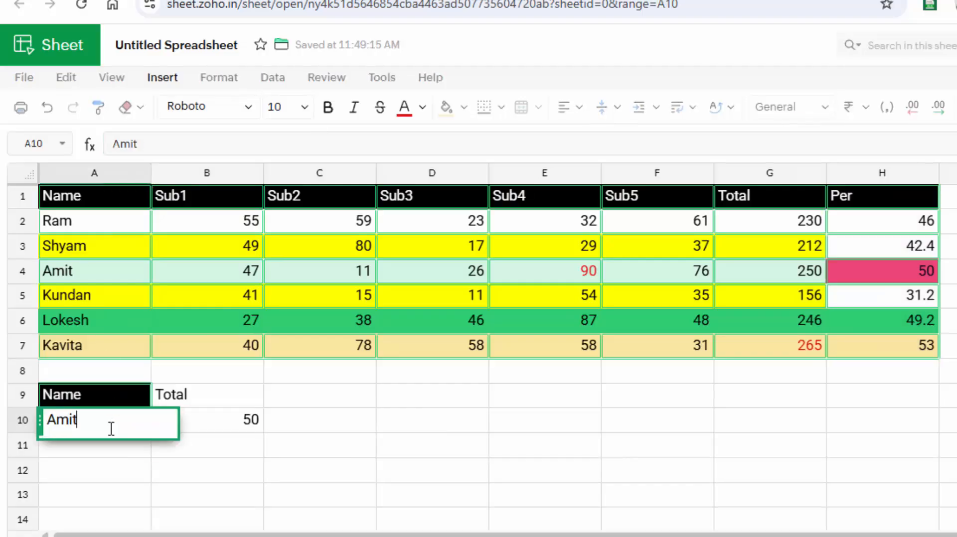
key(BackSpace)
key(BackSpace)
key(BackSpace)
key(BackSpace)
text(Kavit)
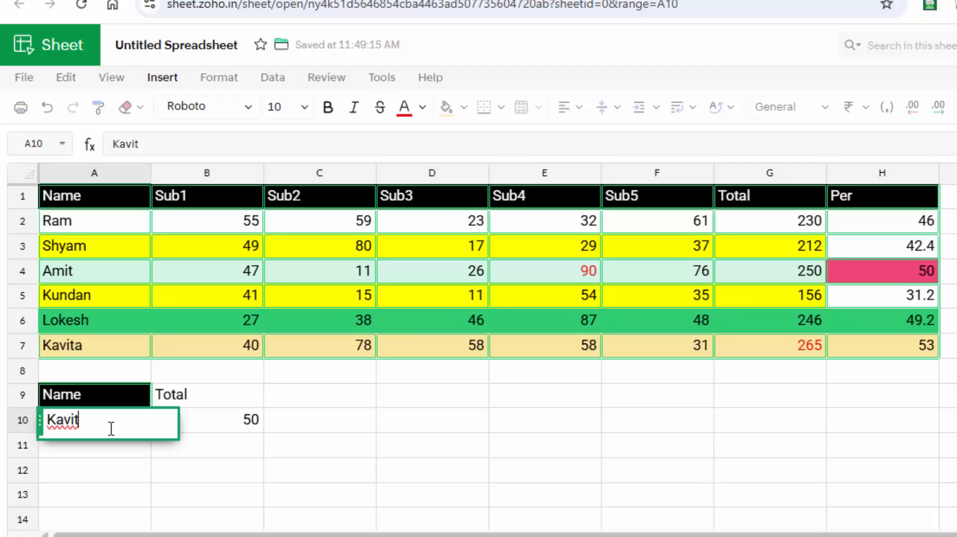
text(a)
key(Return)
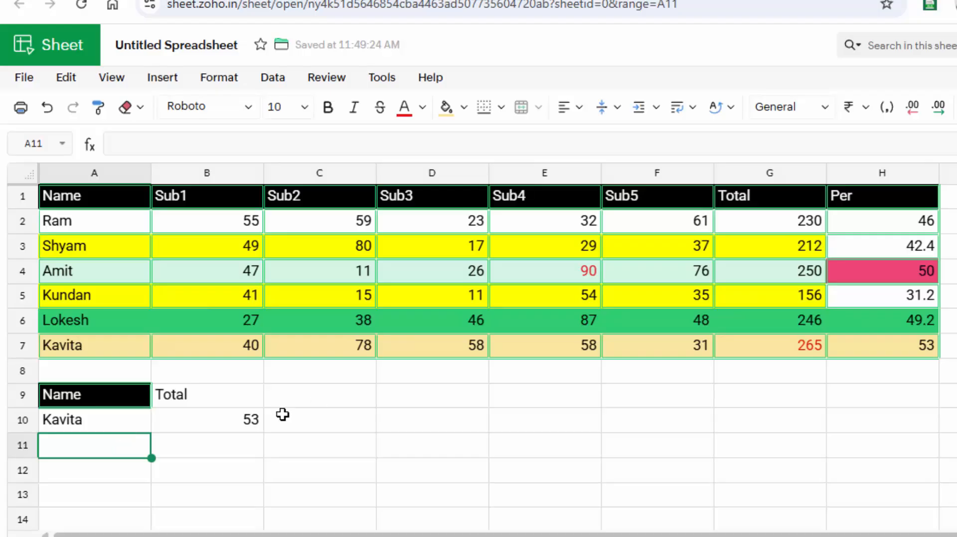
Compare the XLOOKUP result in B10 with the percentage in H7.
click(906, 339)
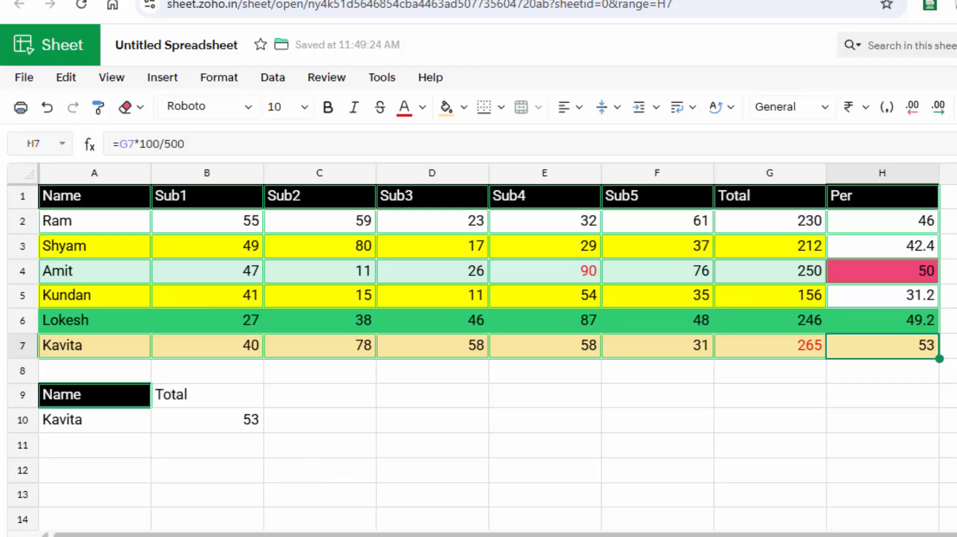
click(180, 472)
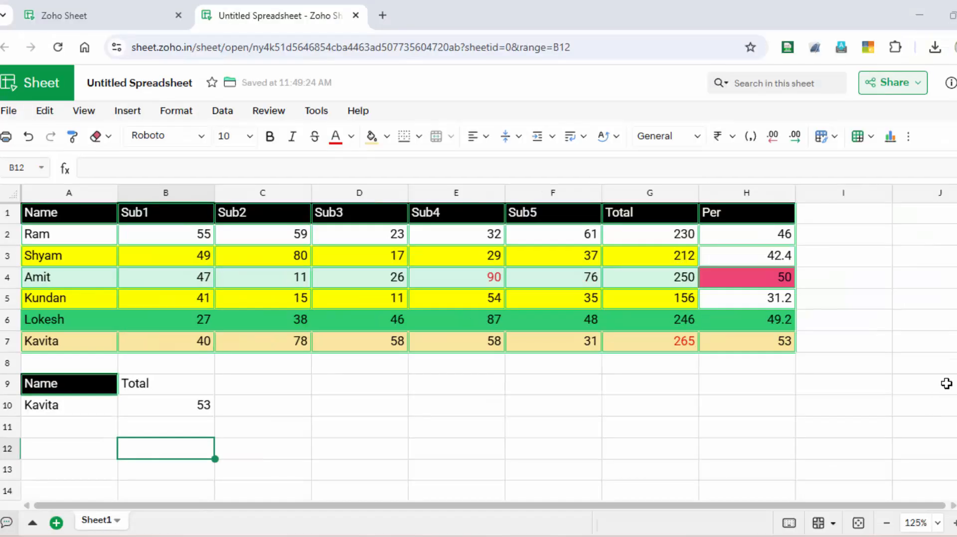
click(378, 440)
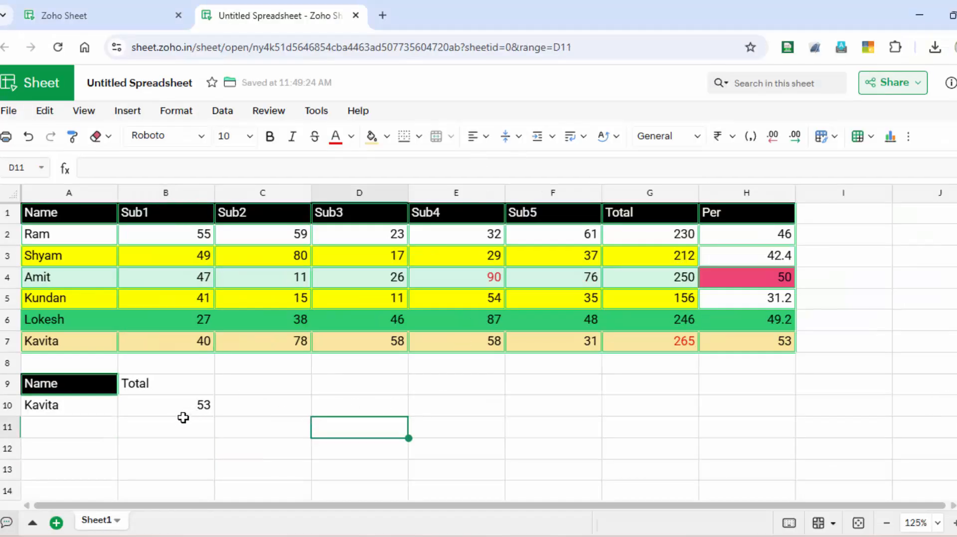